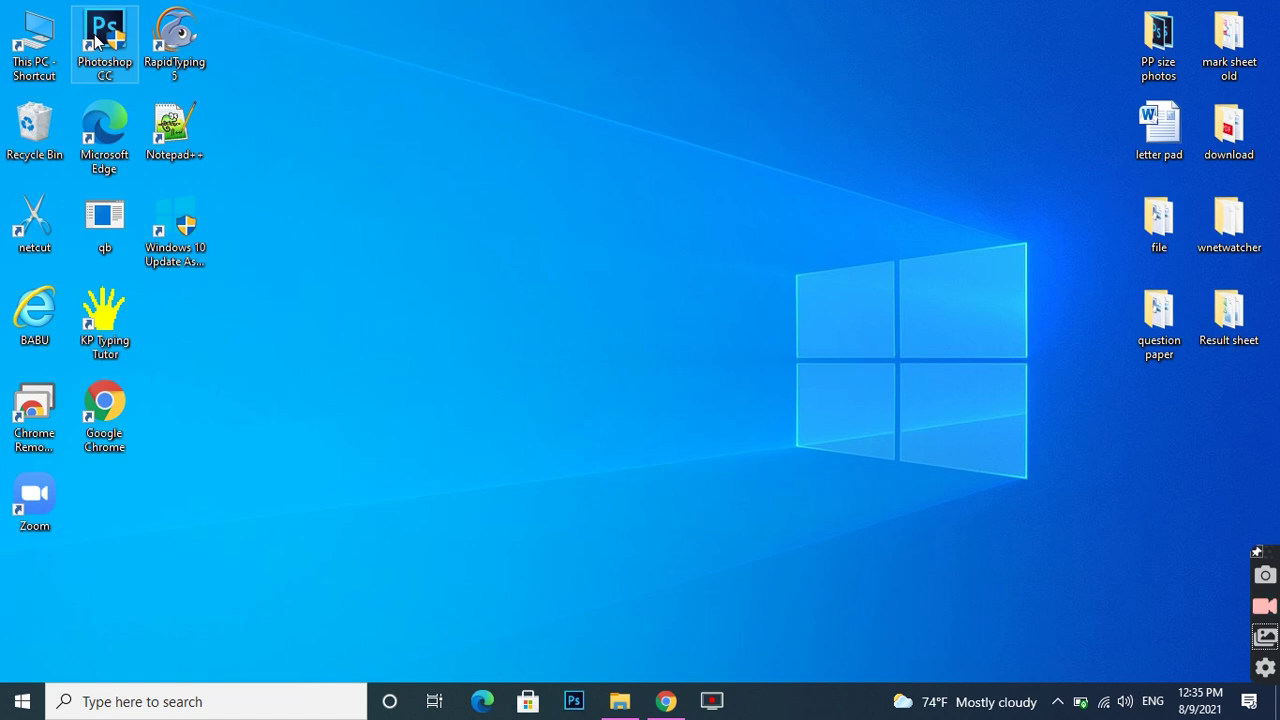
pyautogui.rightClick(655, 128)
pyautogui.click(686, 180)
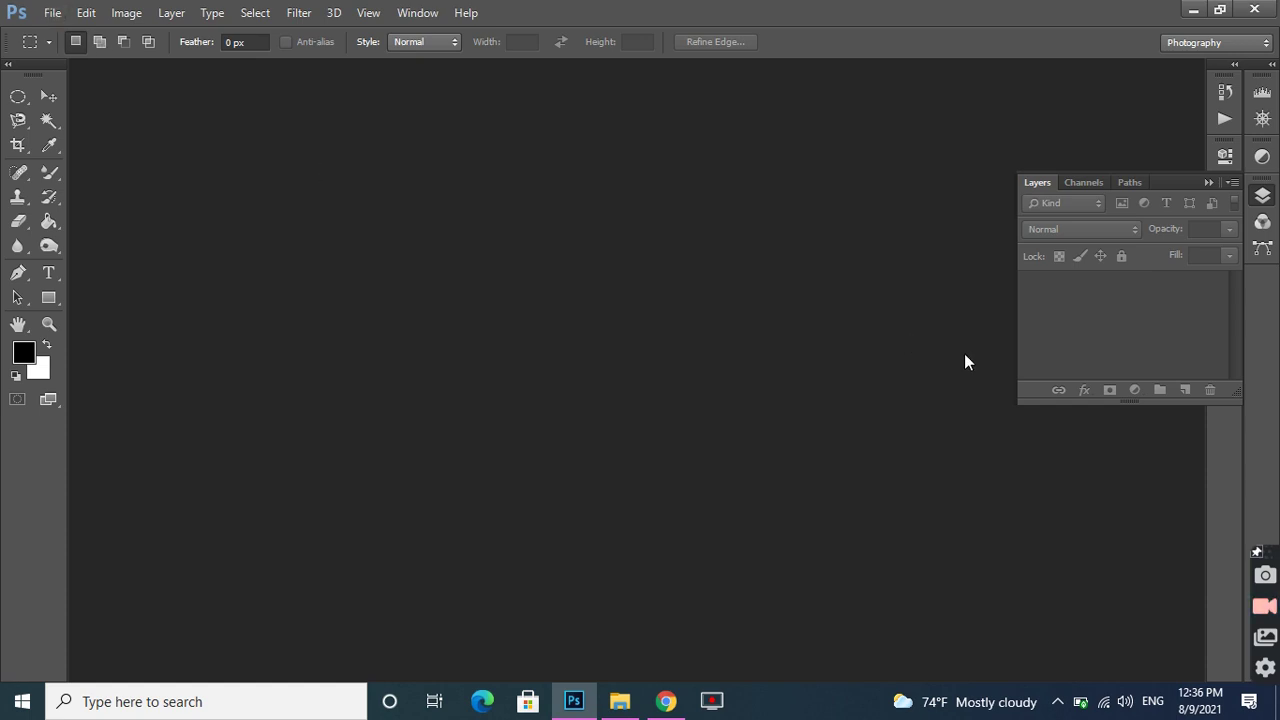
# Step: Open the photo IMG-0019 from the Downloads folder and dock its document window so it fills the workspace
pyautogui.click(52, 13)
pyautogui.click(57, 52)
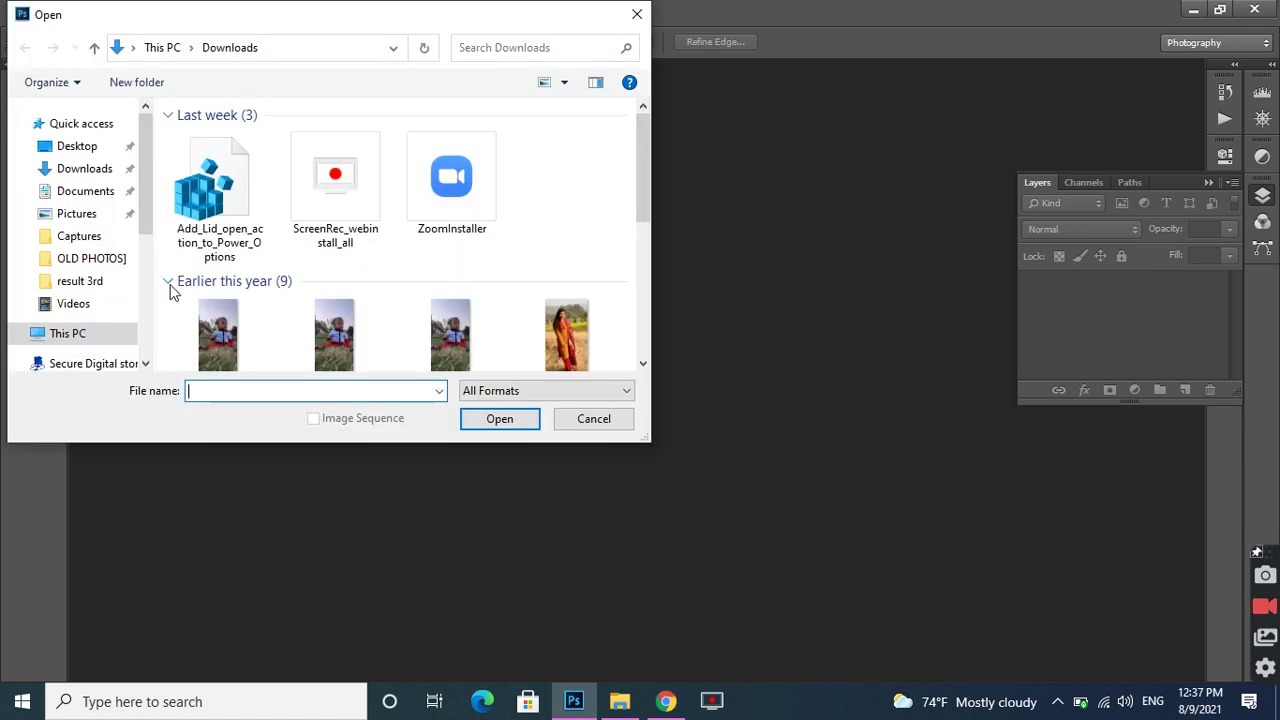
pyautogui.scroll(-2, 338, 296)
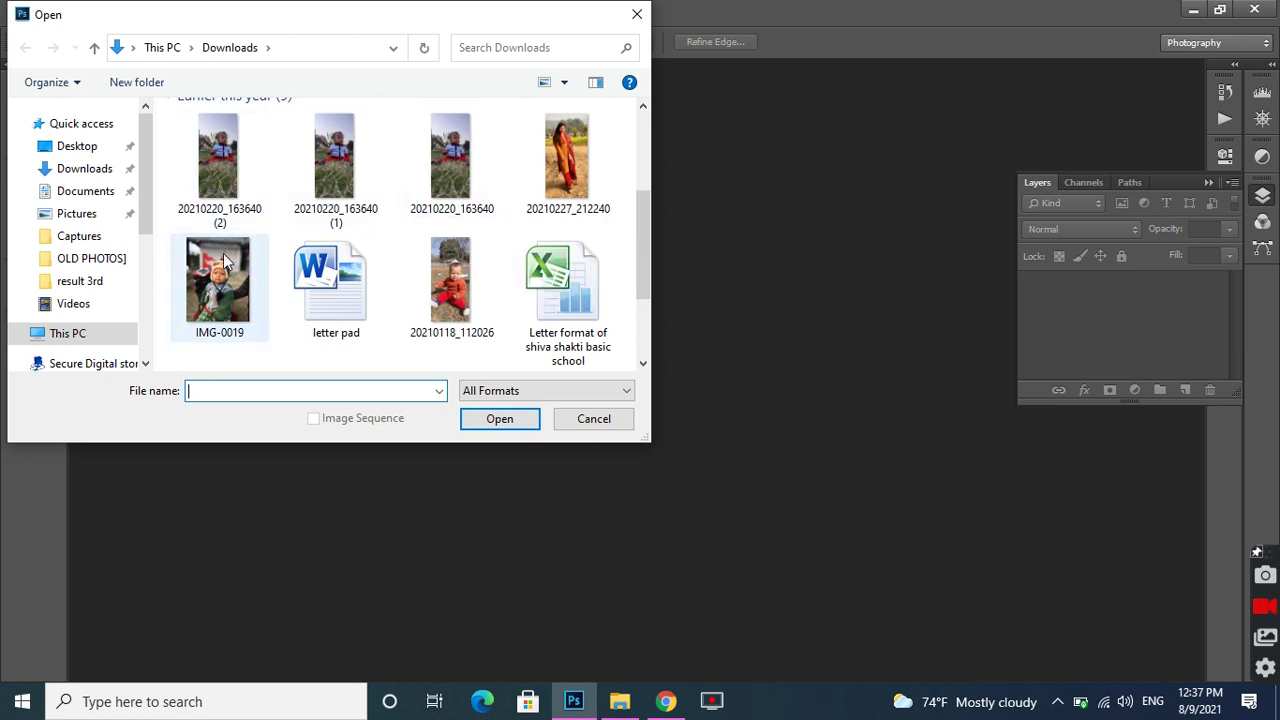
pyautogui.scroll(-1, 228, 264)
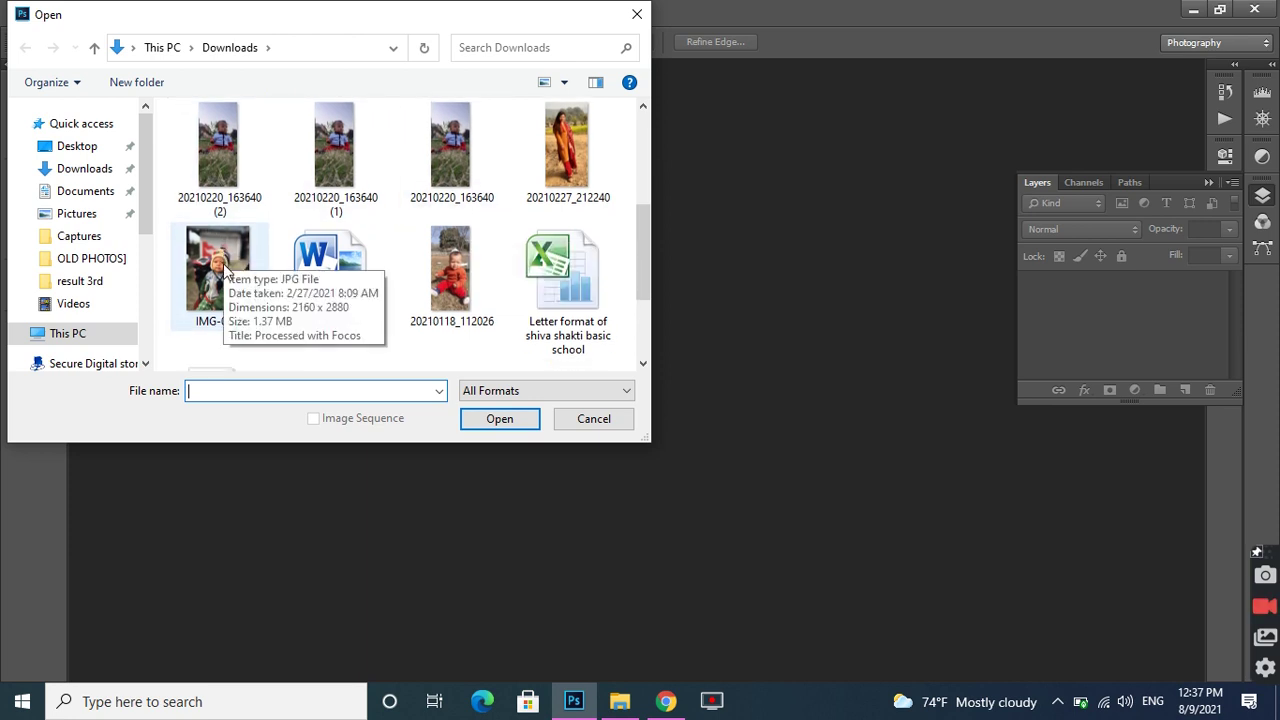
pyautogui.click(222, 264)
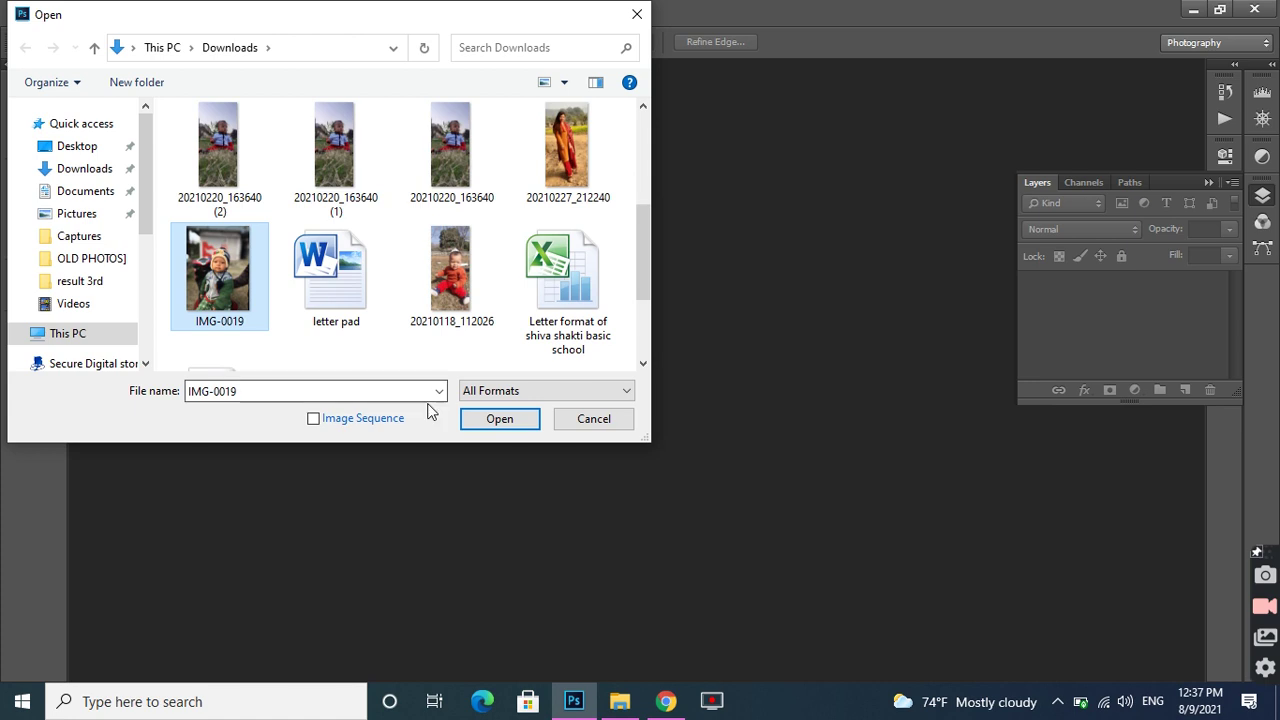
pyautogui.click(497, 419)
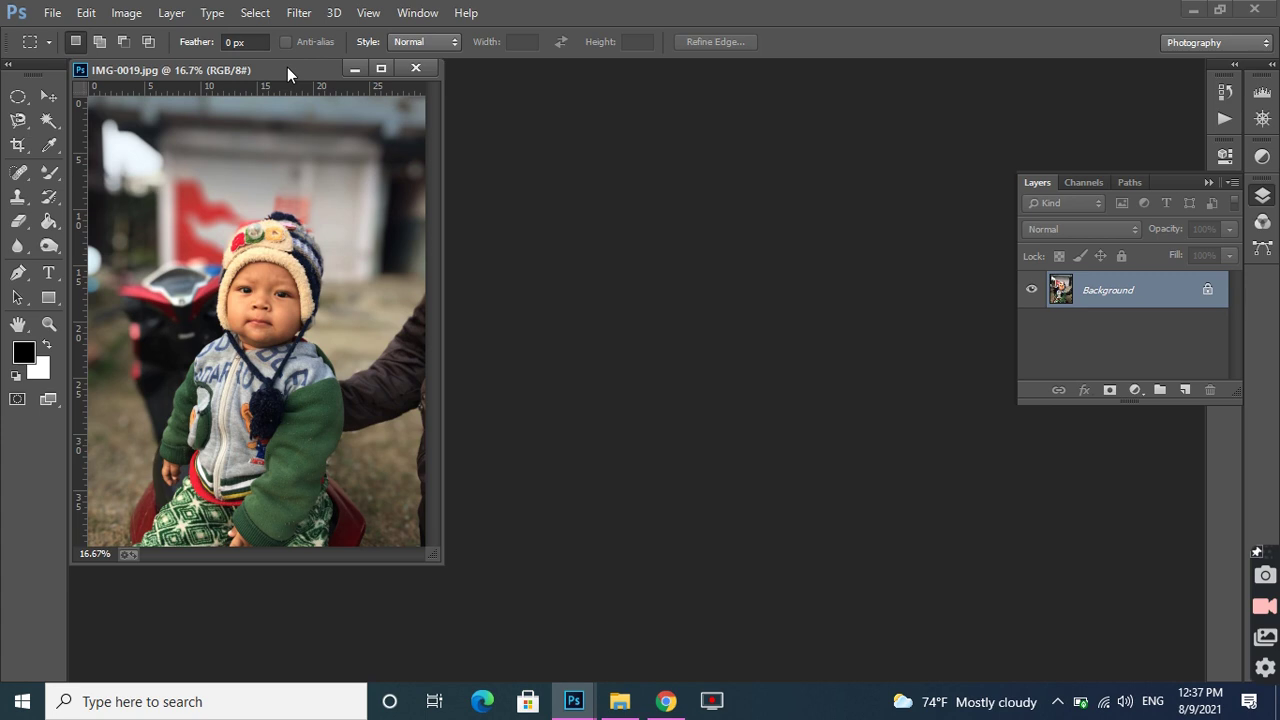
pyautogui.doubleClick(287, 67)
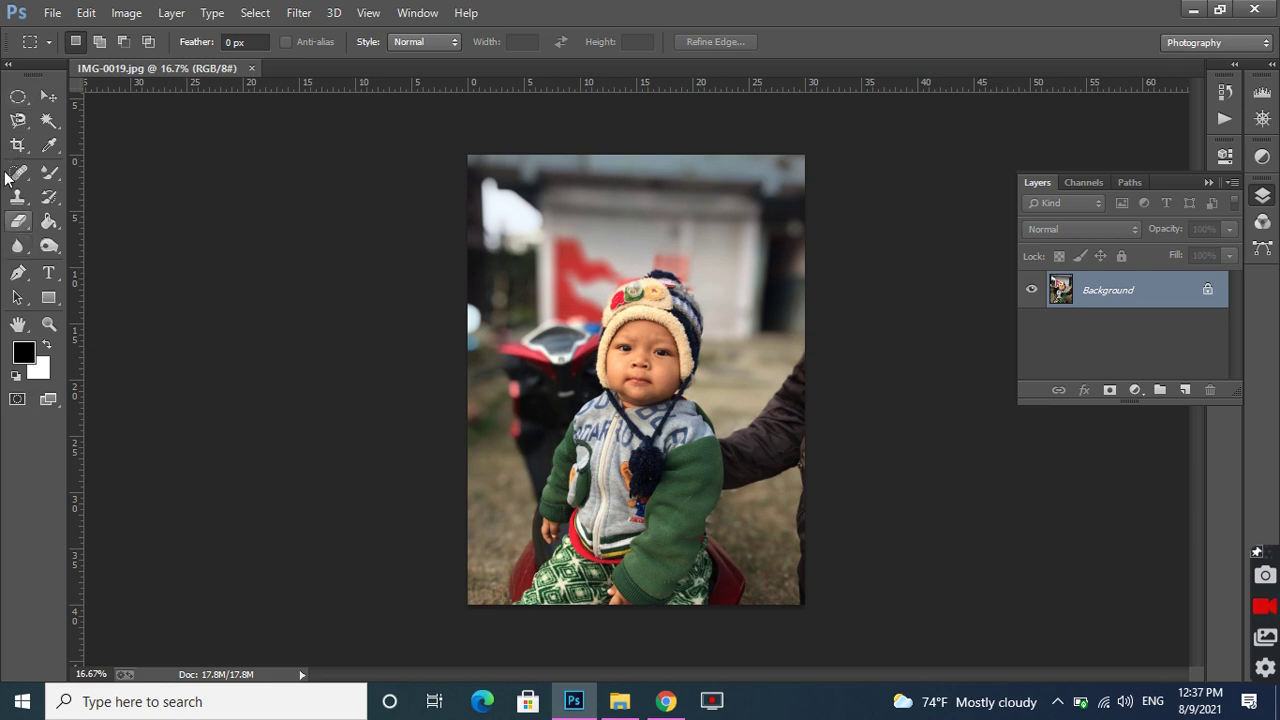
# Step: Switch to the Rectangular Marquee tool
pyautogui.rightClick(14, 100)
pyautogui.click(65, 96)
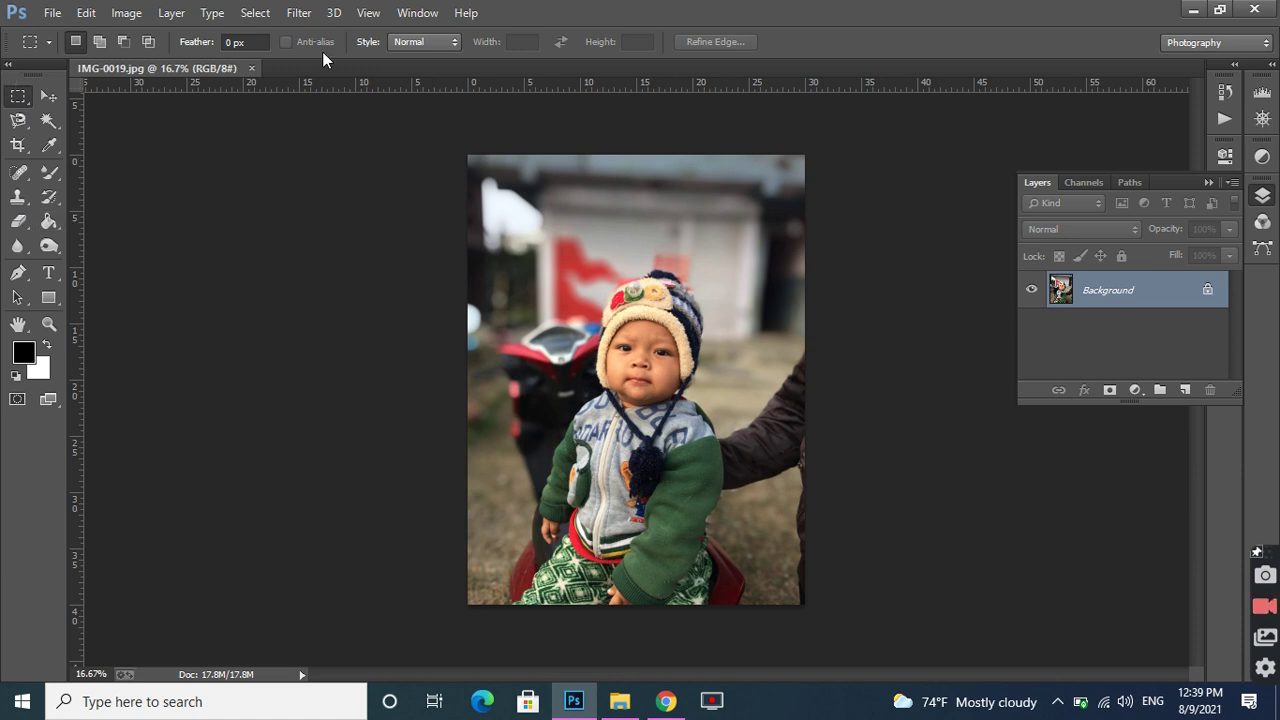
# Step: Hide the Tools panel and bring it back
pyautogui.click(417, 12)
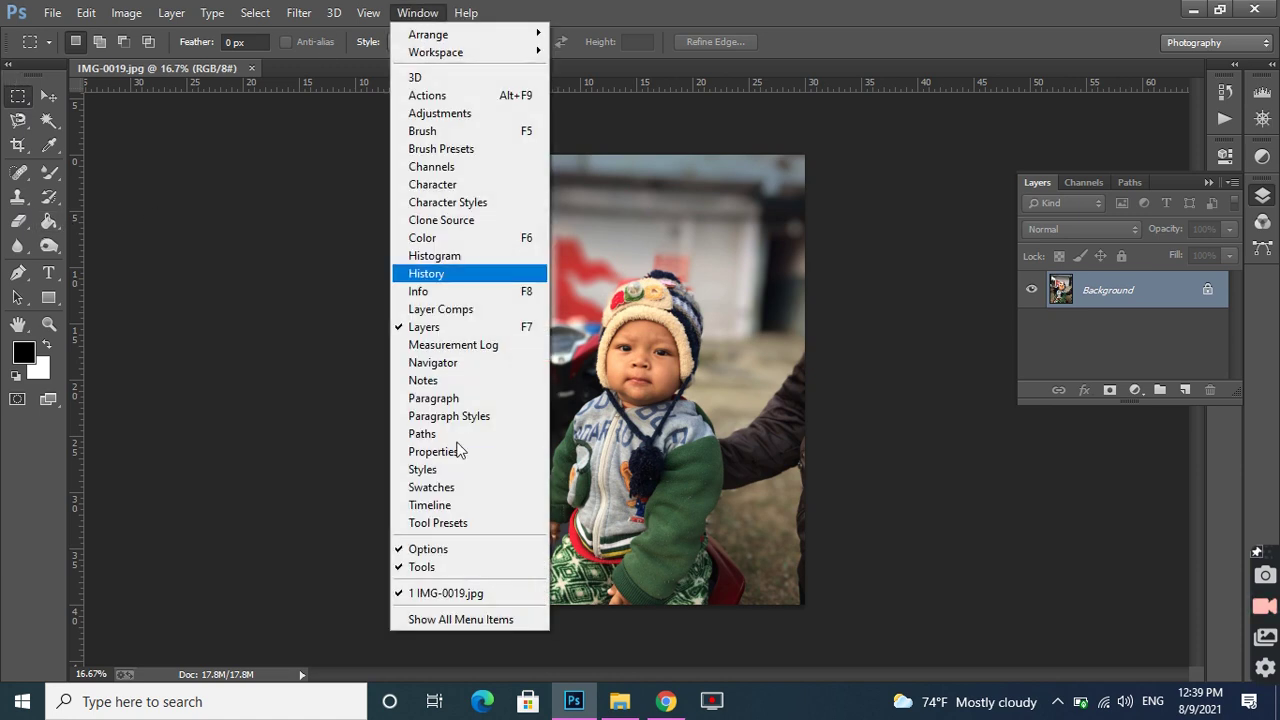
pyautogui.click(440, 567)
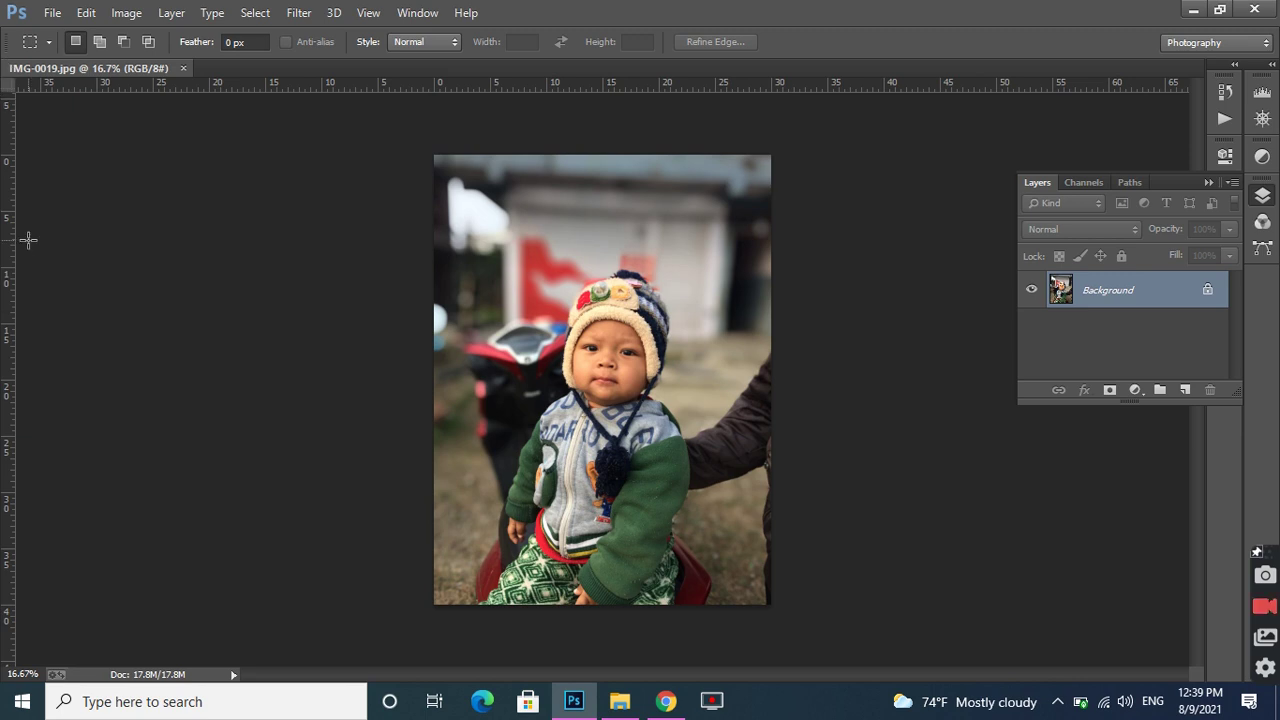
pyautogui.click(409, 13)
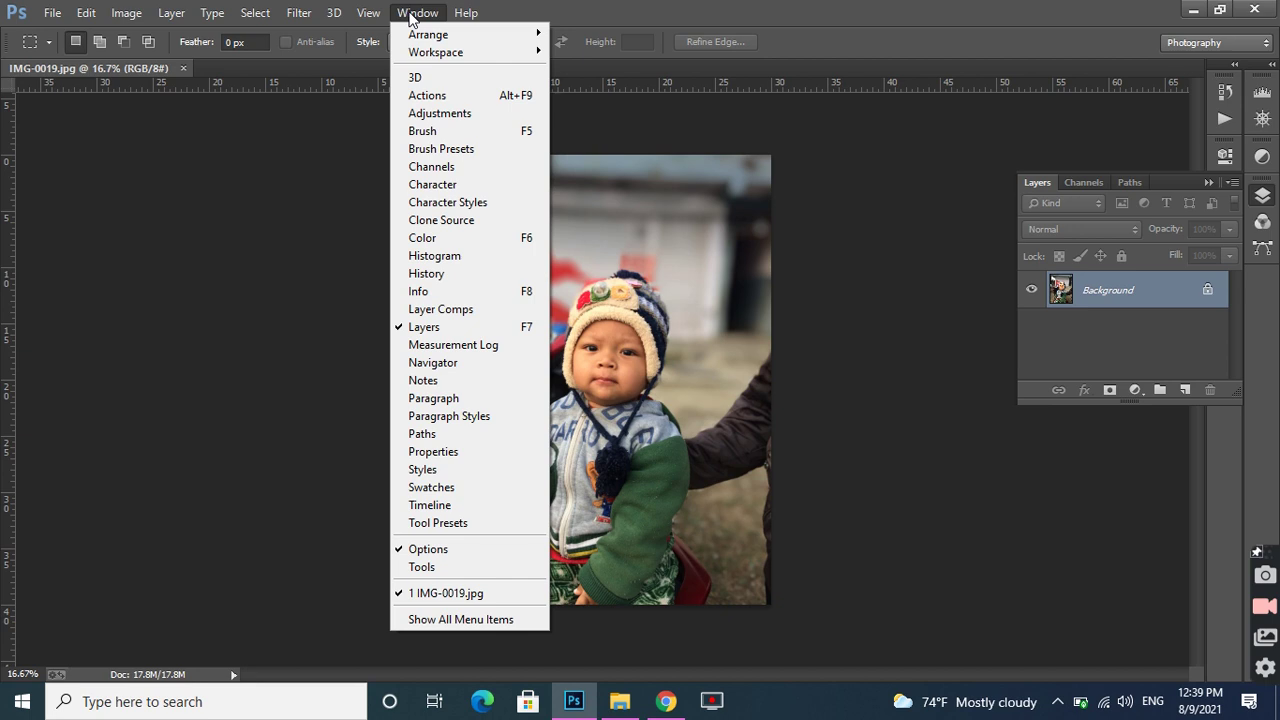
pyautogui.click(421, 566)
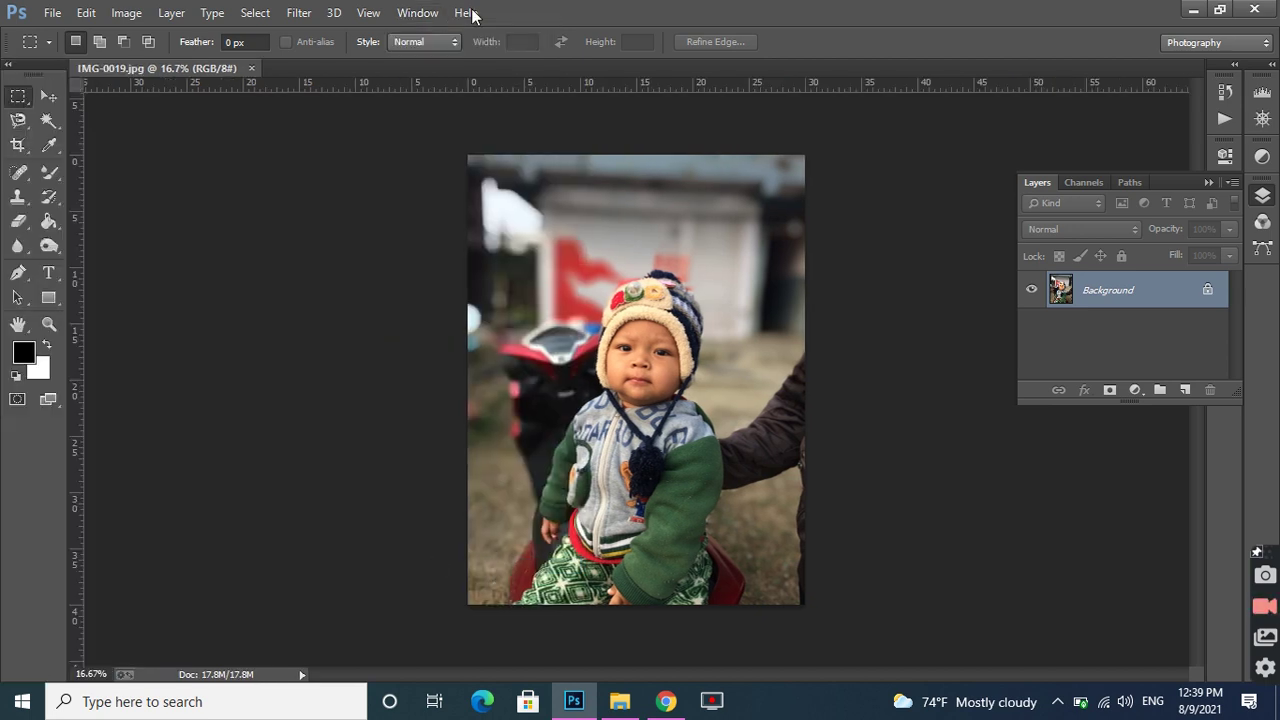
# Step: Hide the Layers panel and bring it back
pyautogui.click(417, 13)
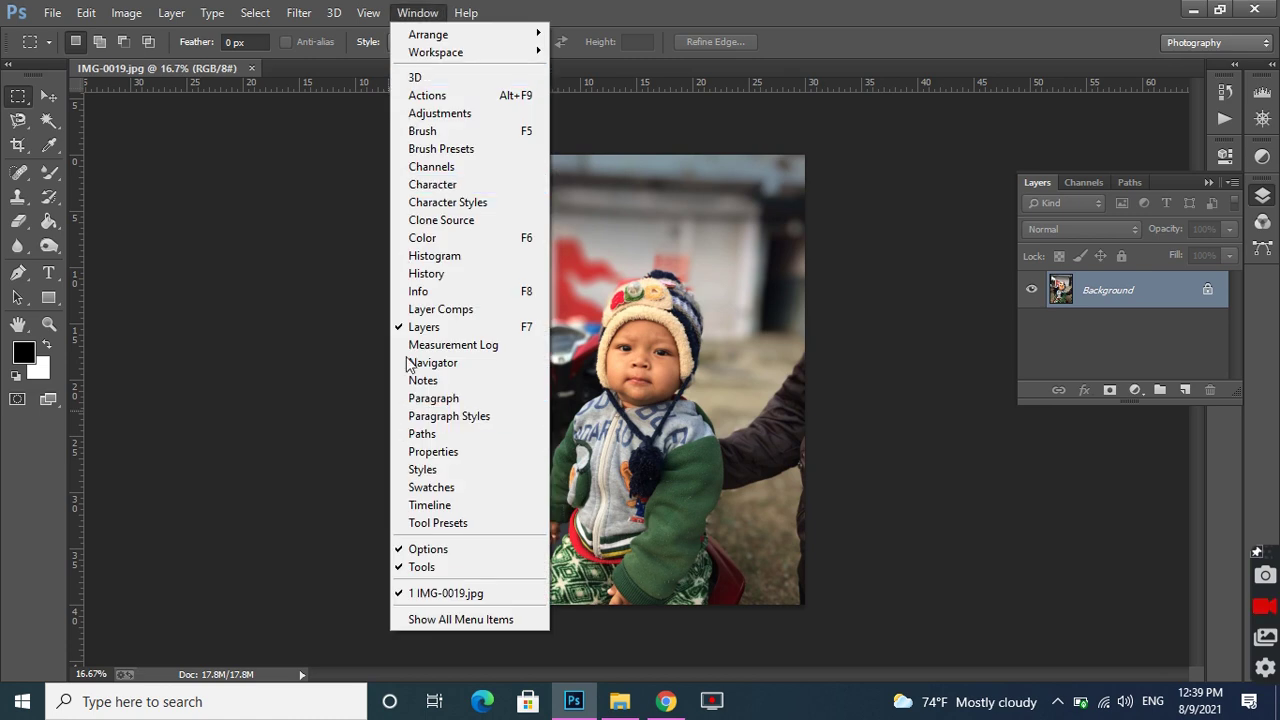
pyautogui.click(423, 327)
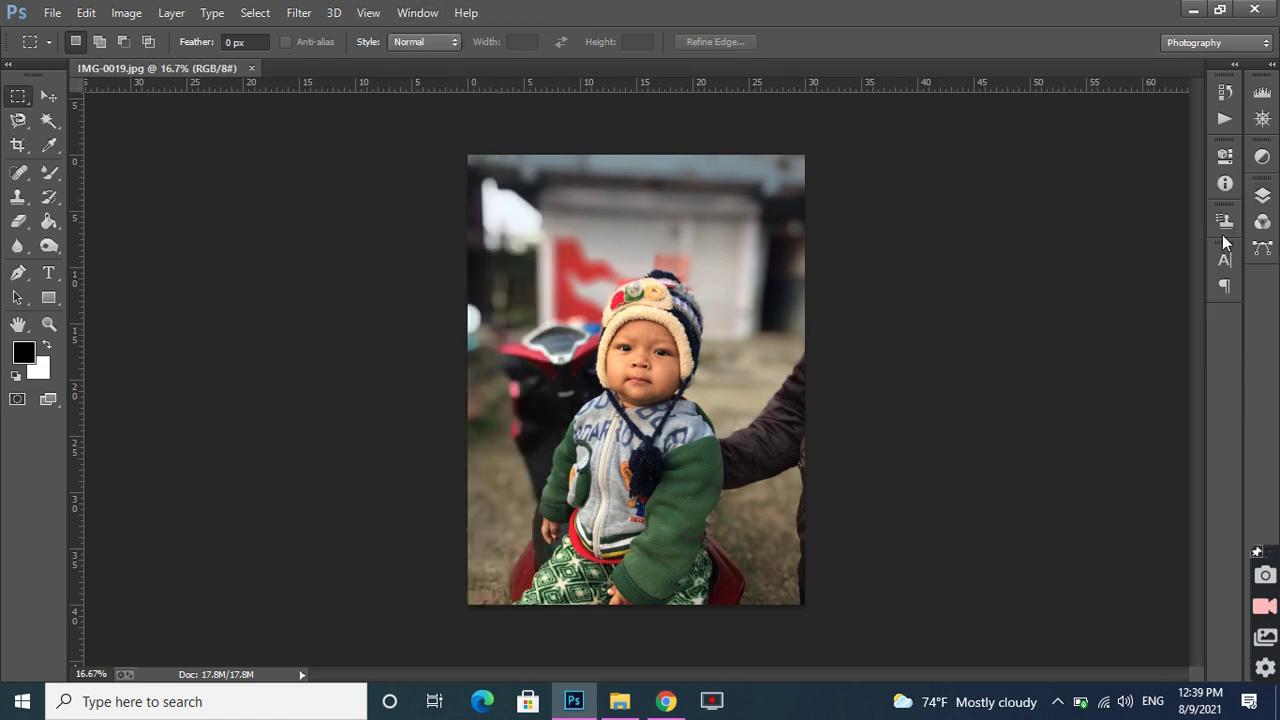
pyautogui.click(417, 13)
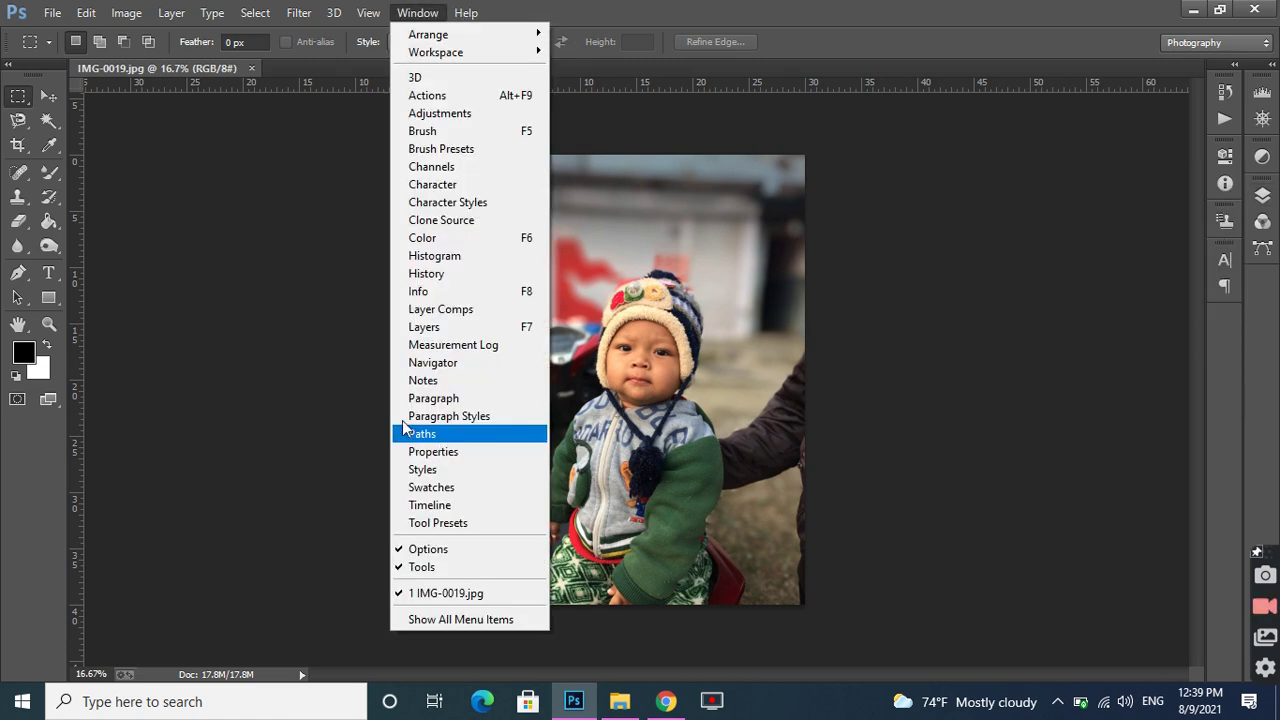
pyautogui.click(443, 330)
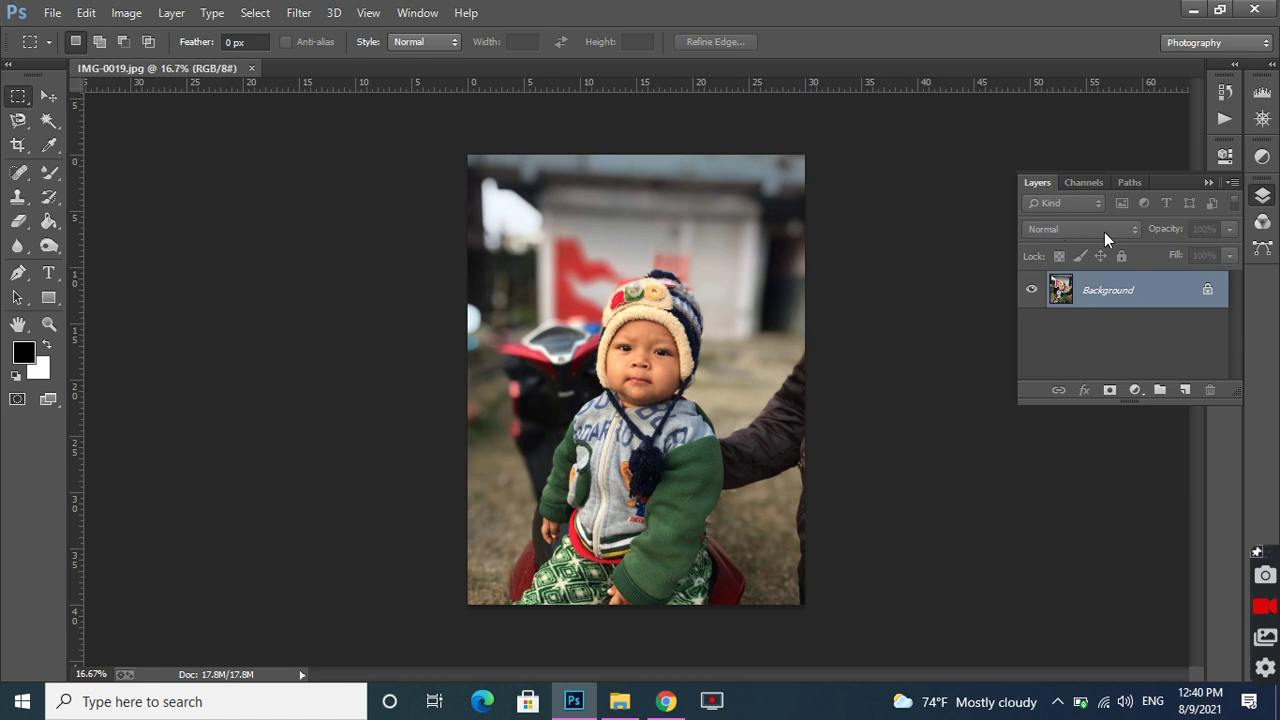
# Step: Unlock the Background layer and rename it "image 1"
pyautogui.click(1208, 290)
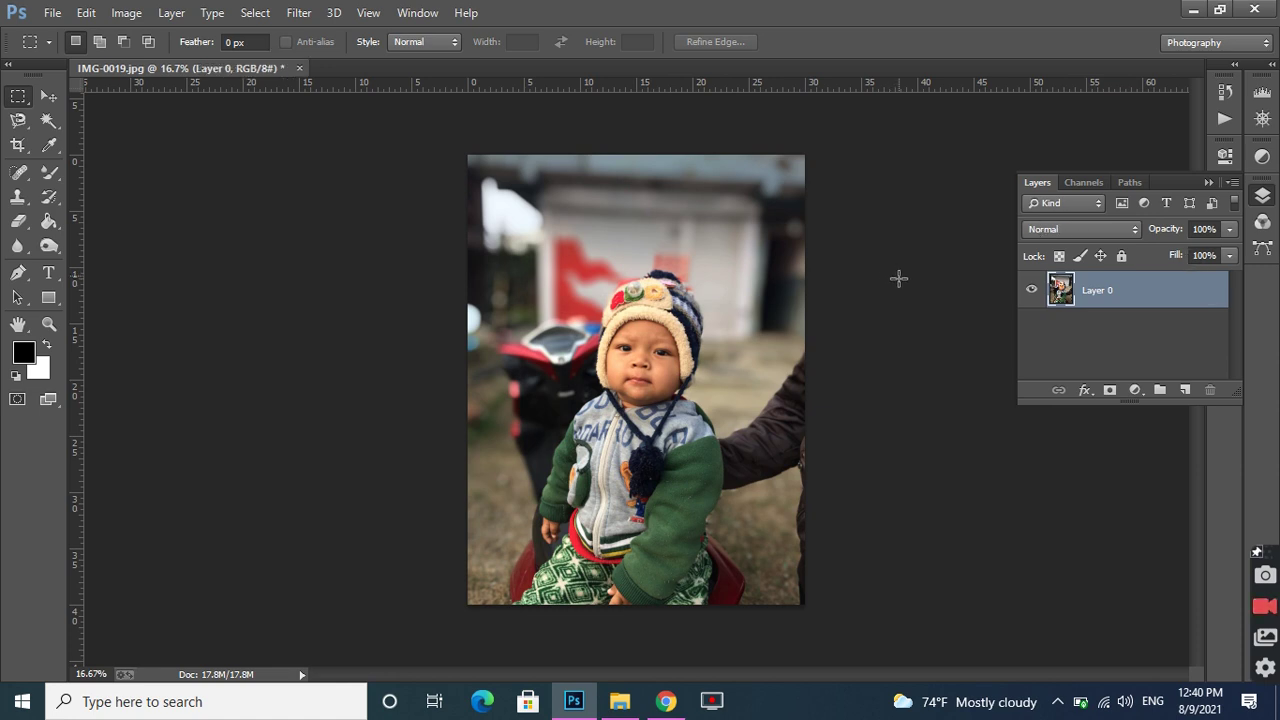
pyautogui.doubleClick(1096, 290)
pyautogui.press('BackSpace')
pyautogui.write('ima')
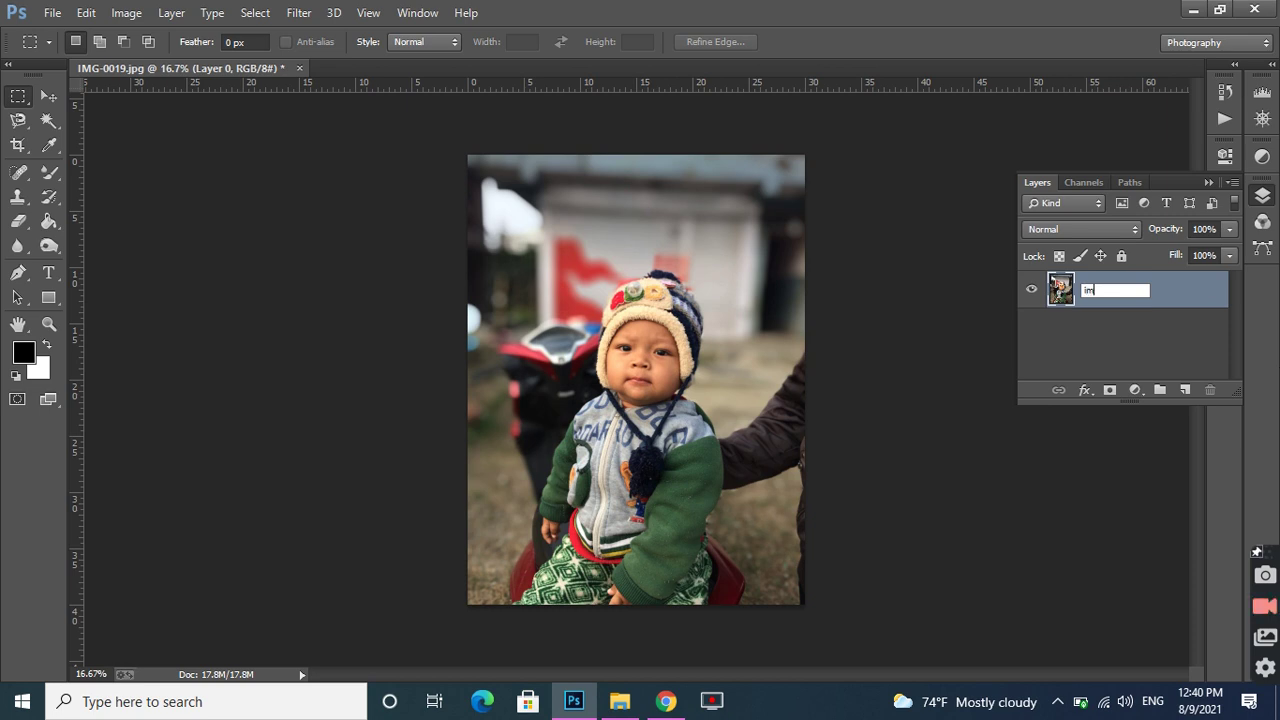
pyautogui.write('ge 1')
pyautogui.press('Return')
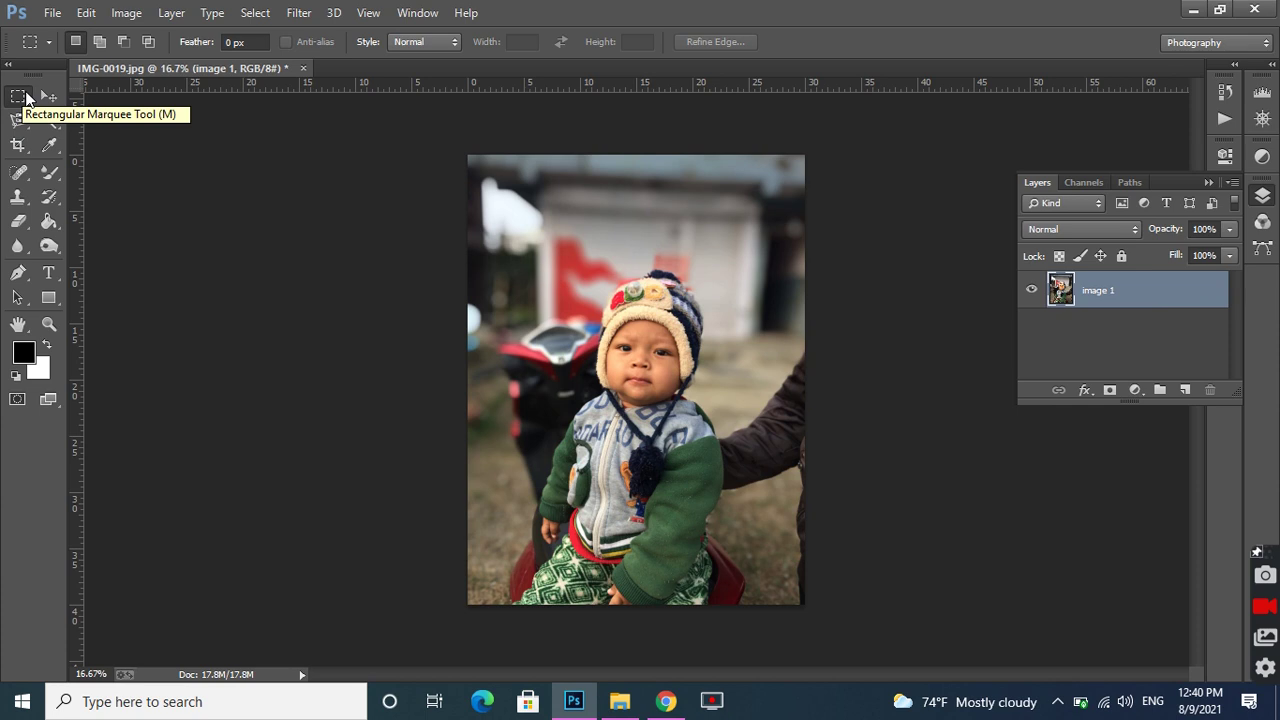
# Step: Draw a rectangular selection around the child's head and reposition the selection outline slightly up and to the right
pyautogui.moveTo(525, 228); pyautogui.dragTo(740, 420)
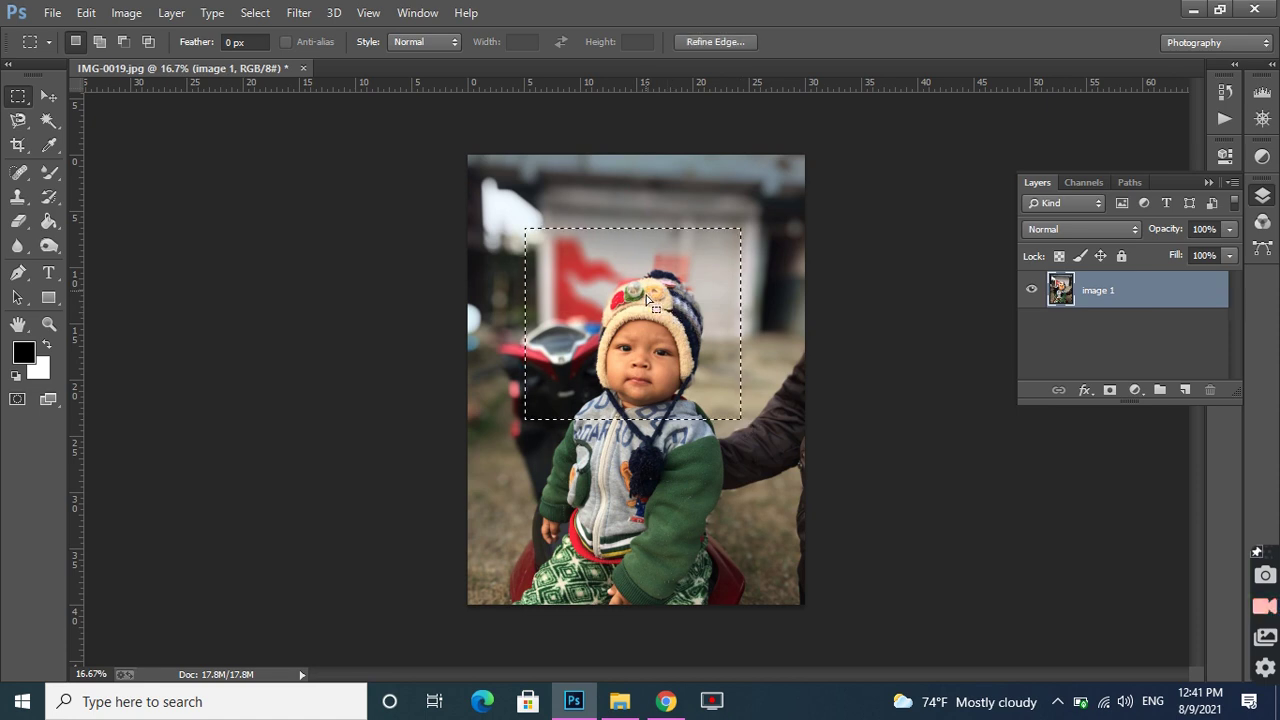
pyautogui.moveTo(646, 295)
pyautogui.mouseDown()
pyautogui.moveTo(620, 265)
pyautogui.moveTo(637, 290)
pyautogui.mouseUp()
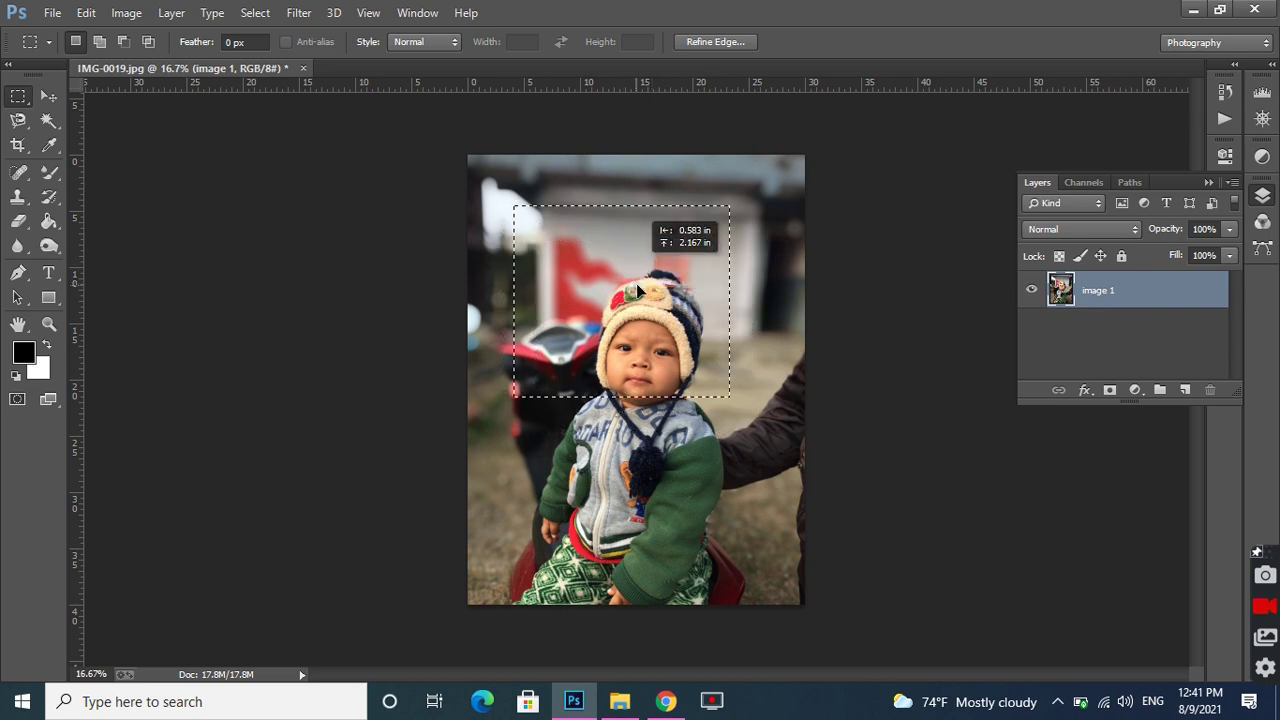
pyautogui.moveTo(636, 283); pyautogui.dragTo(662, 287)
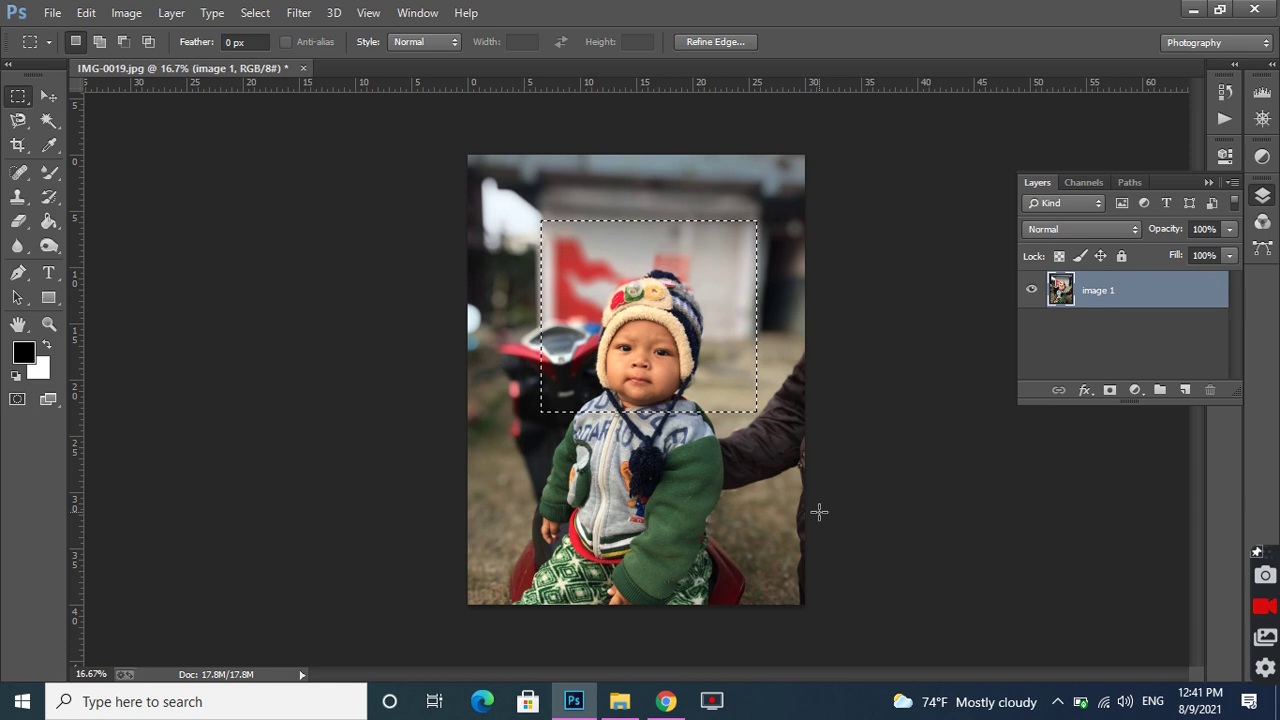
# Step: Nudge the rectangular selection slightly to the left and deselect it
pyautogui.press('Left')
pyautogui.press('Left')
pyautogui.press('Left')
pyautogui.press('Left')
pyautogui.press('Left')
pyautogui.press('Left')
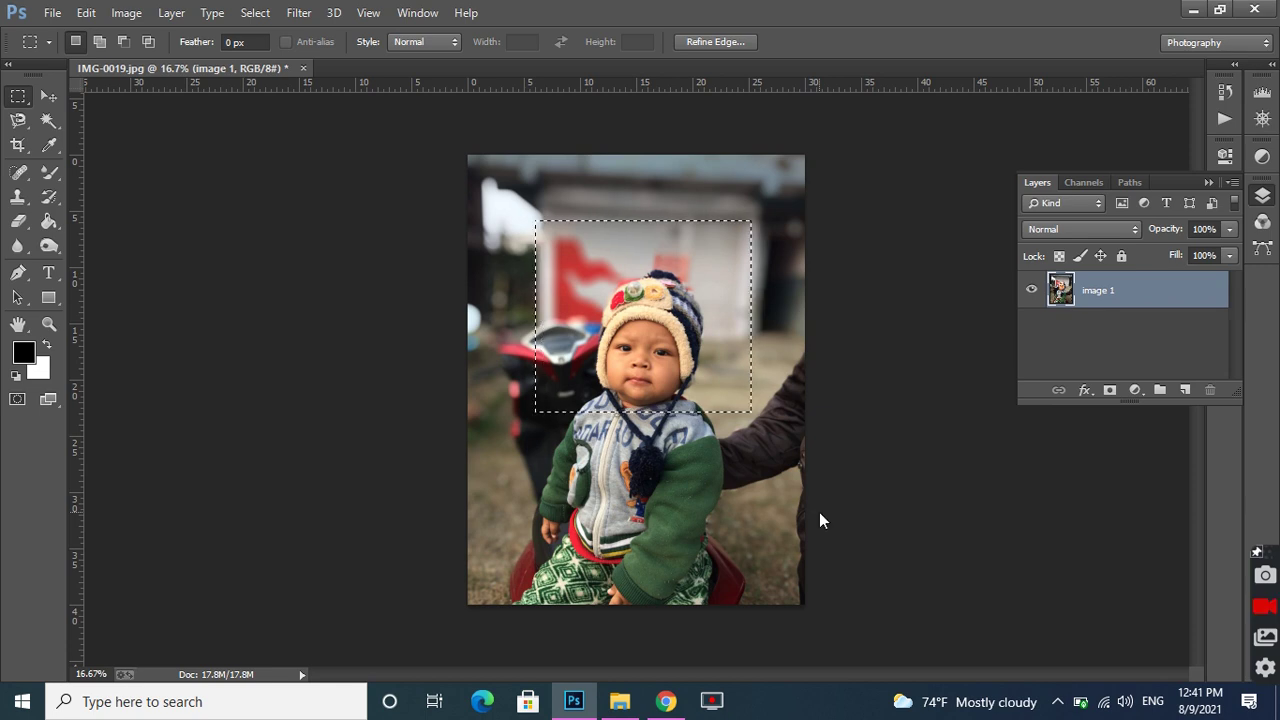
pyautogui.click(687, 247)
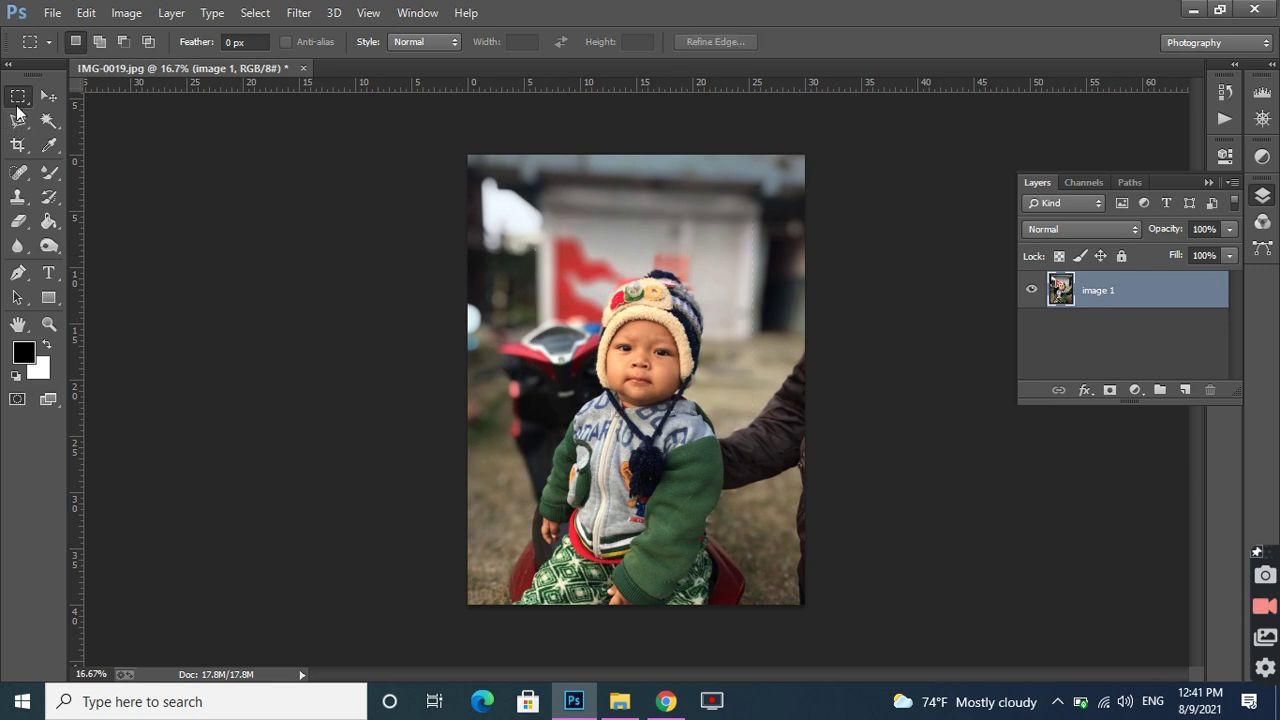
# Step: Draw a new, wider rectangular selection around the child's head and nudge it upward
pyautogui.moveTo(506, 257); pyautogui.dragTo(735, 431)
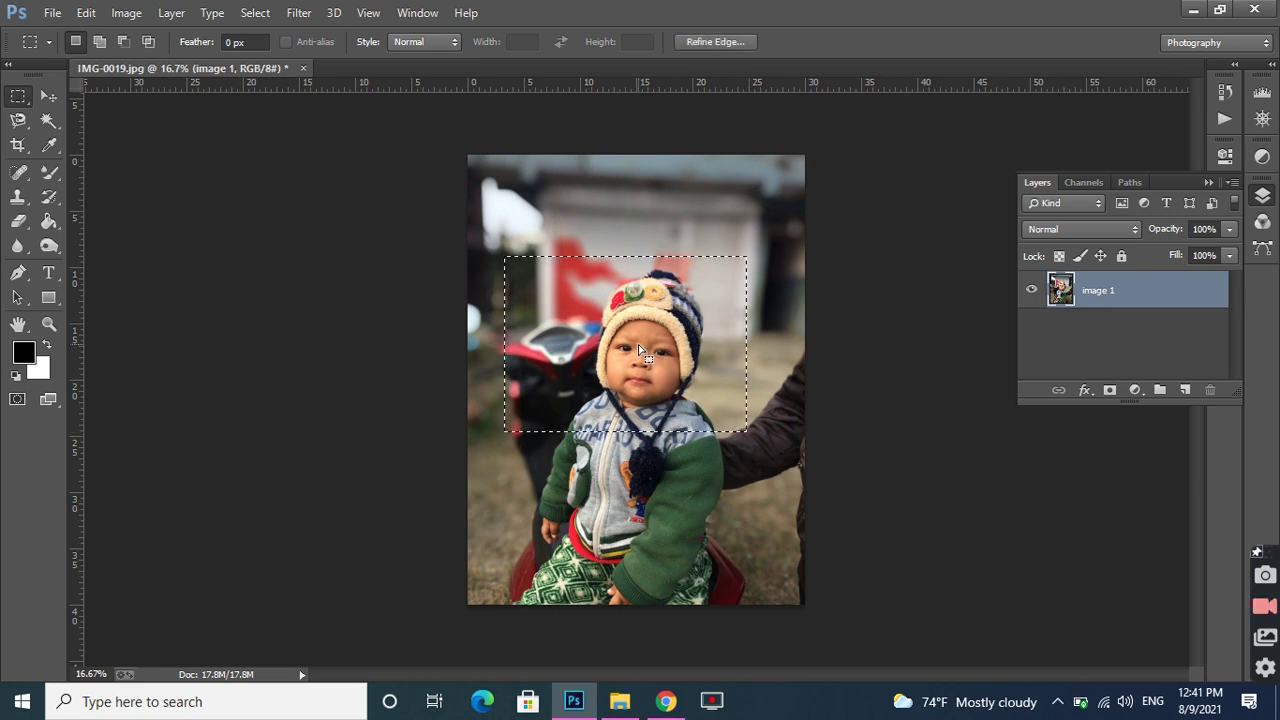
pyautogui.press('Up')
pyautogui.press('Up')
pyautogui.press('Up')
pyautogui.press('Up')
pyautogui.press('Up')
pyautogui.press('Up')
pyautogui.press('Up')
pyautogui.press('Up')
pyautogui.press('Up')
pyautogui.press('Up')
pyautogui.press('Up')
pyautogui.press('Up')
pyautogui.press('Up')
pyautogui.press('Up')
pyautogui.press('Up')
pyautogui.press('Up')
pyautogui.press('Up')
pyautogui.press('Up')
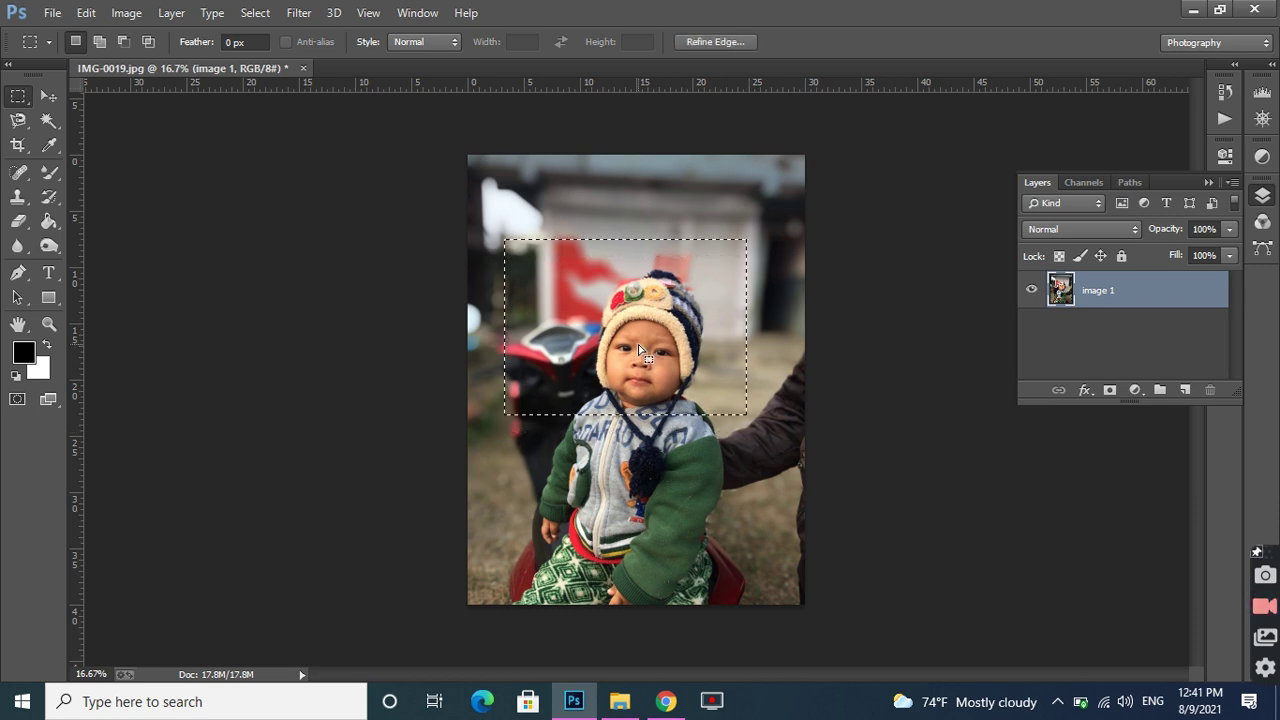
# Step: Shift the rectangular selection slightly downward and to the right
pyautogui.press('Down')
pyautogui.press('Down')
pyautogui.press('Down')
pyautogui.press('Down')
pyautogui.press('Down')
pyautogui.moveTo(640, 350); pyautogui.dragTo(645, 349)
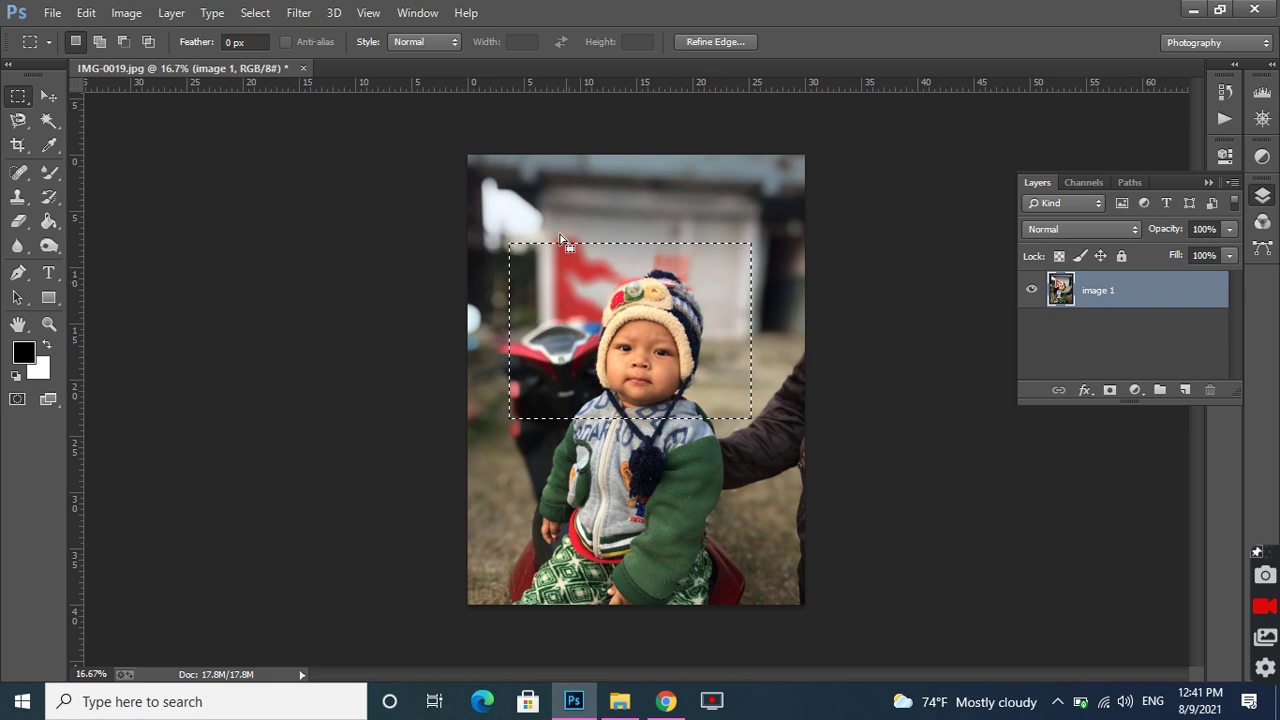
# Step: Switch to the Elliptical Marquee tool and clear the rectangular selection
pyautogui.rightClick(18, 96)
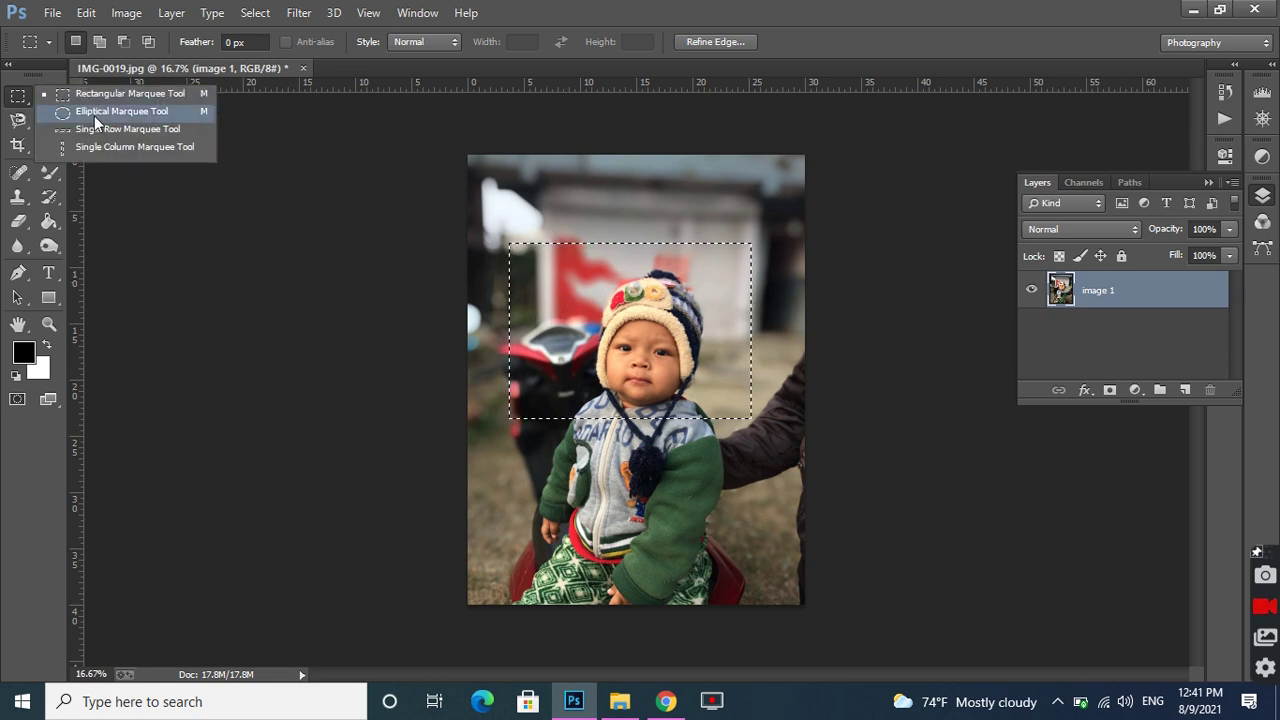
pyautogui.click(94, 111)
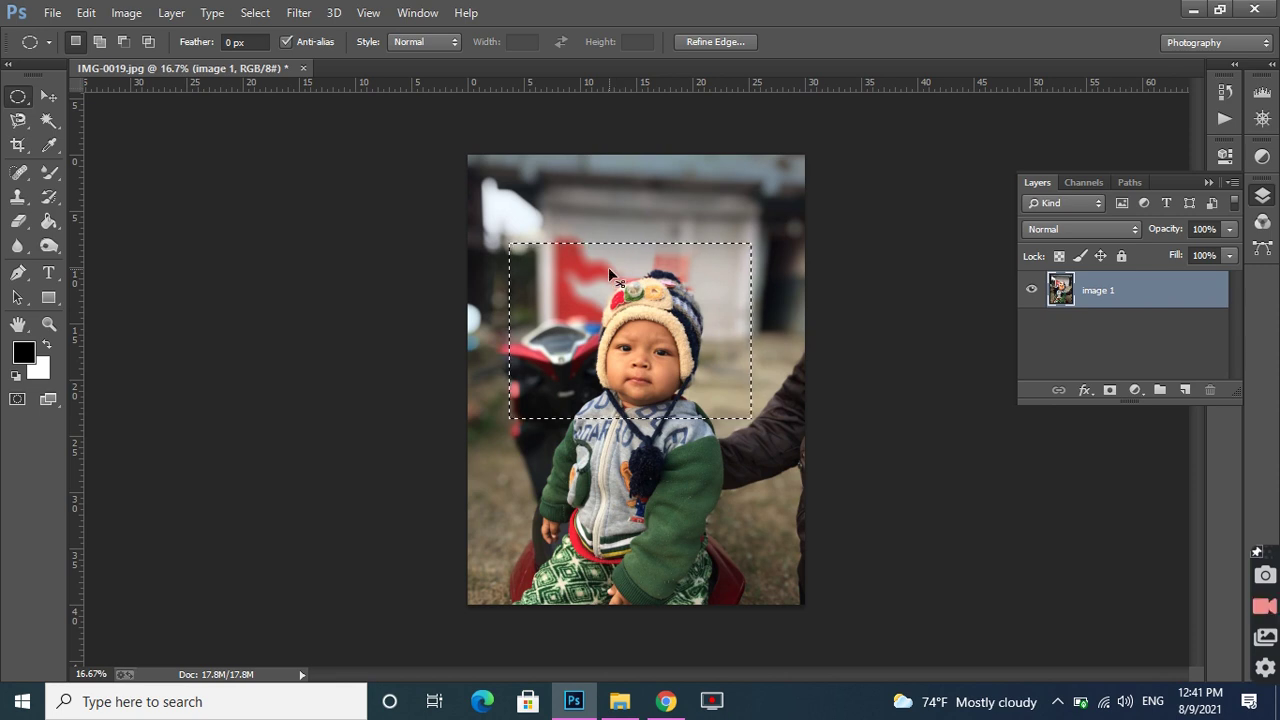
pyautogui.click(608, 267)
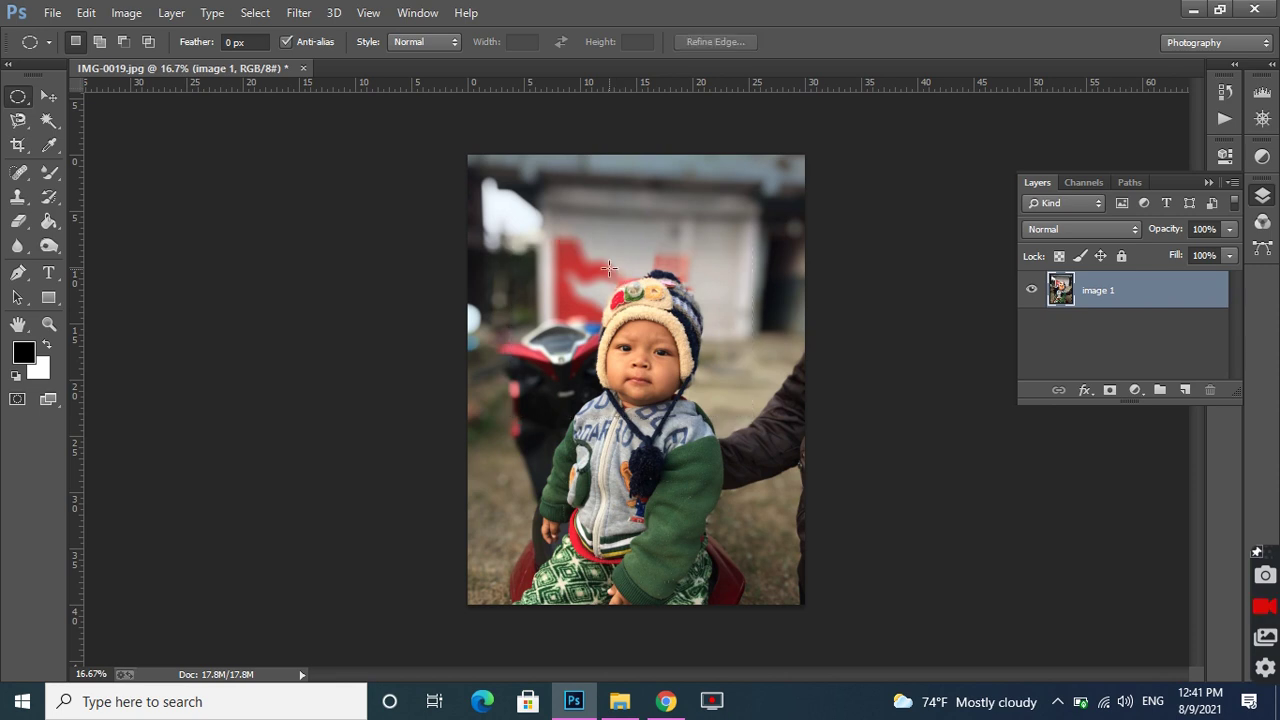
pyautogui.rightClick(18, 96)
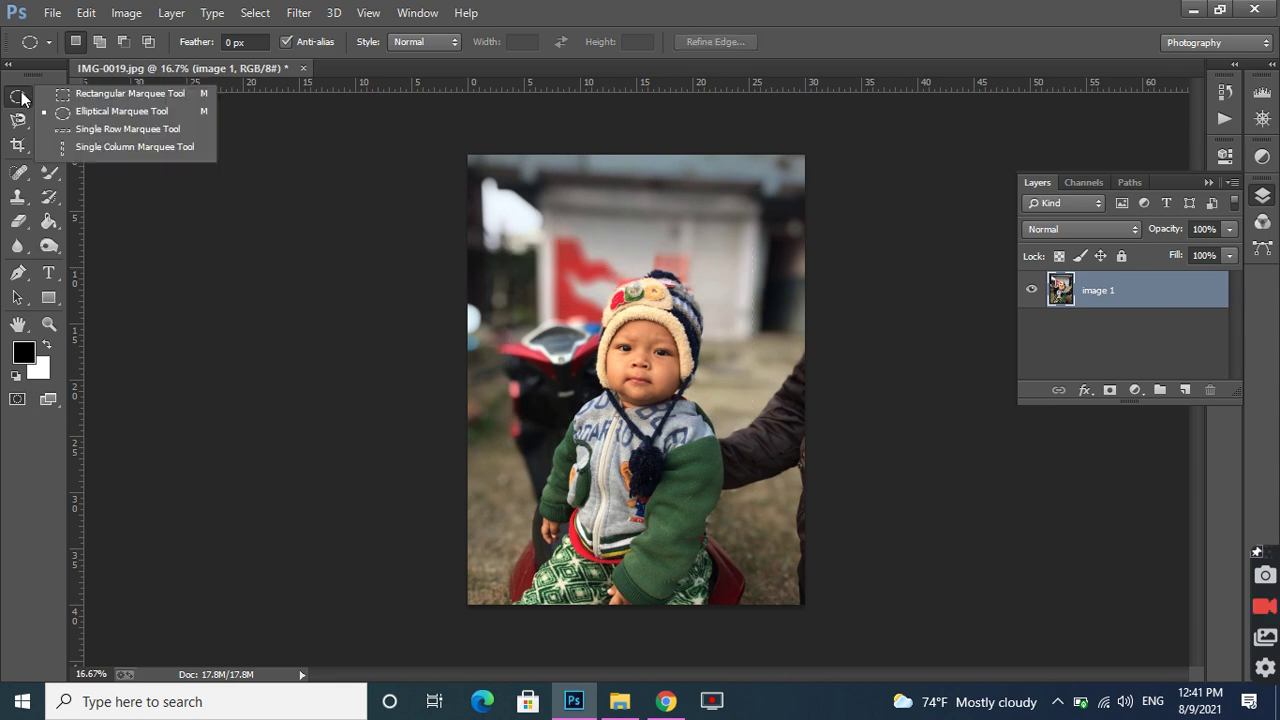
pyautogui.click(71, 114)
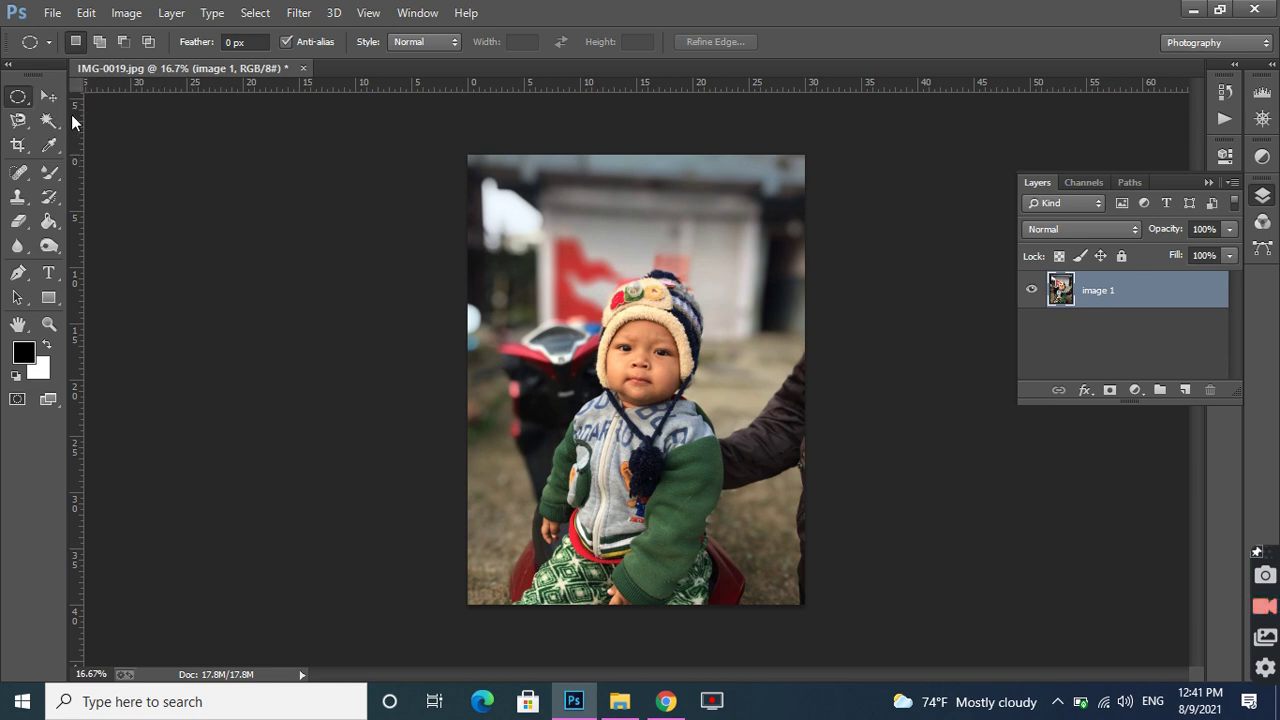
# Step: Draw a tall elliptical selection over the child's head and move it down to the photo's right edge, beside the child's green sleeve
pyautogui.moveTo(615, 228); pyautogui.dragTo(728, 412)
pyautogui.moveTo(680, 294); pyautogui.dragTo(655, 465)
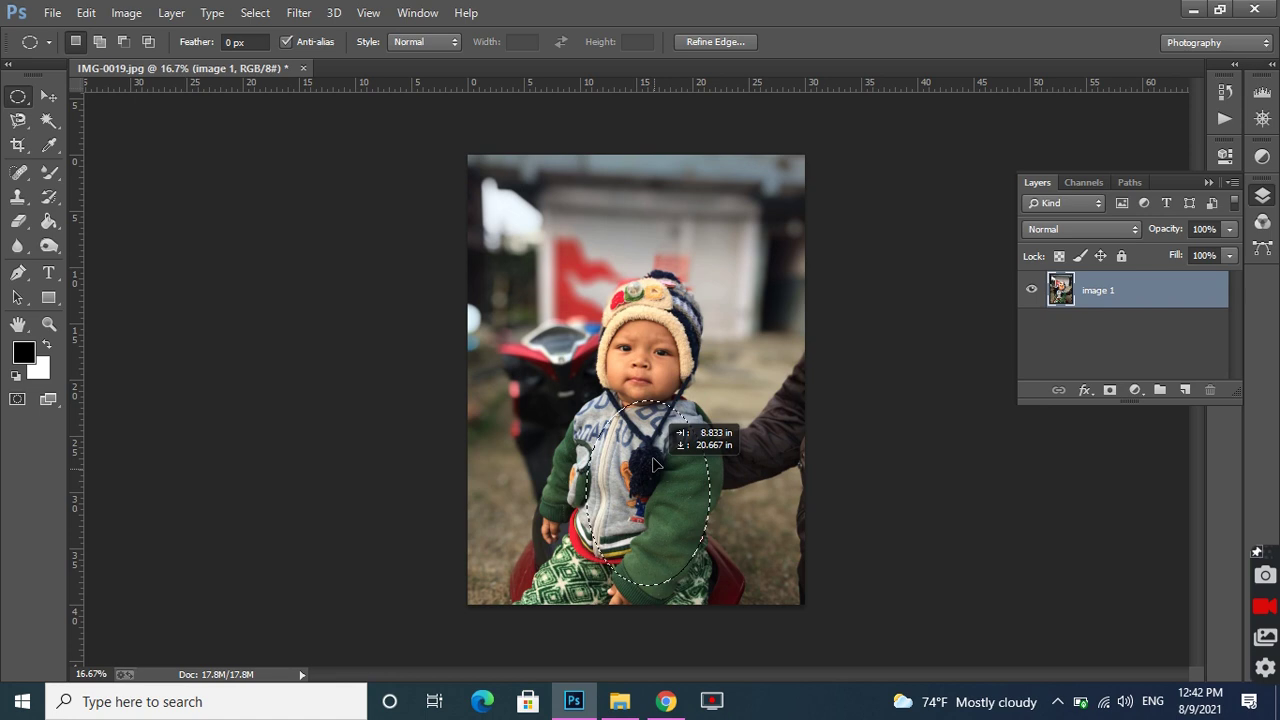
pyautogui.moveTo(655, 465); pyautogui.dragTo(750, 468)
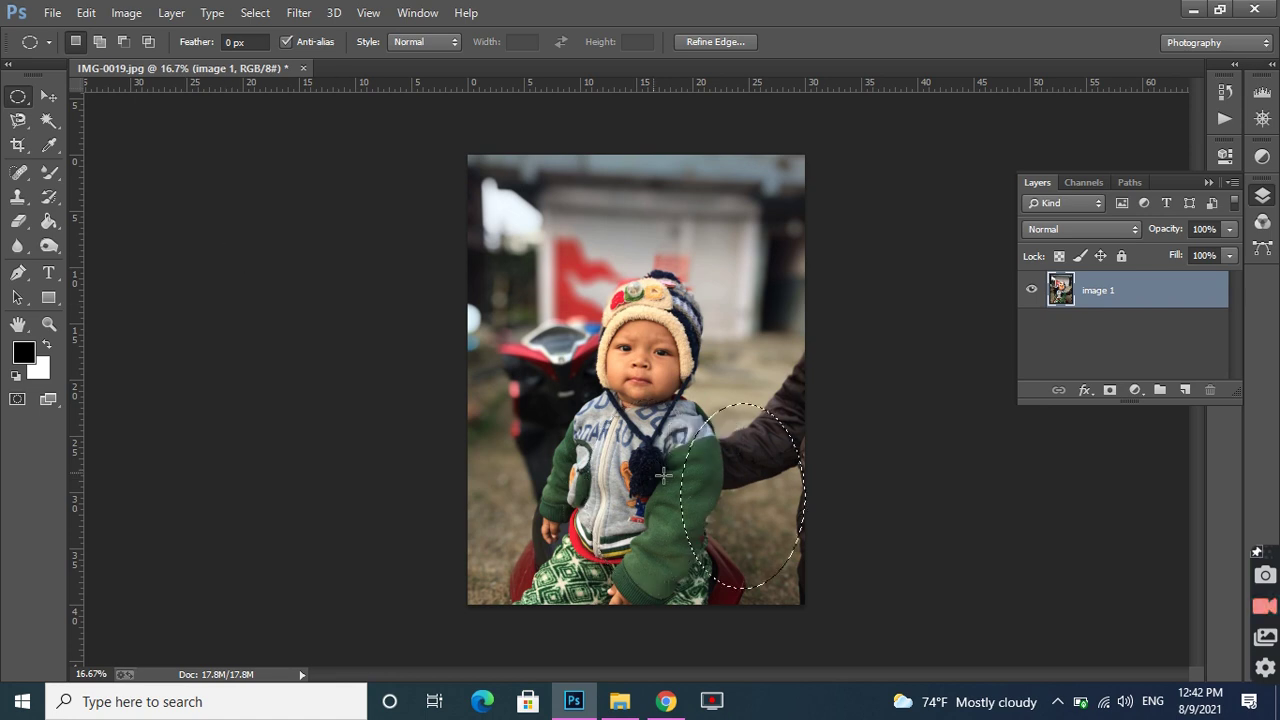
# Step: Move the selected elliptical piece of the photo with the Move tool past the left edge and back onto the child's jacket
pyautogui.click(56, 94)
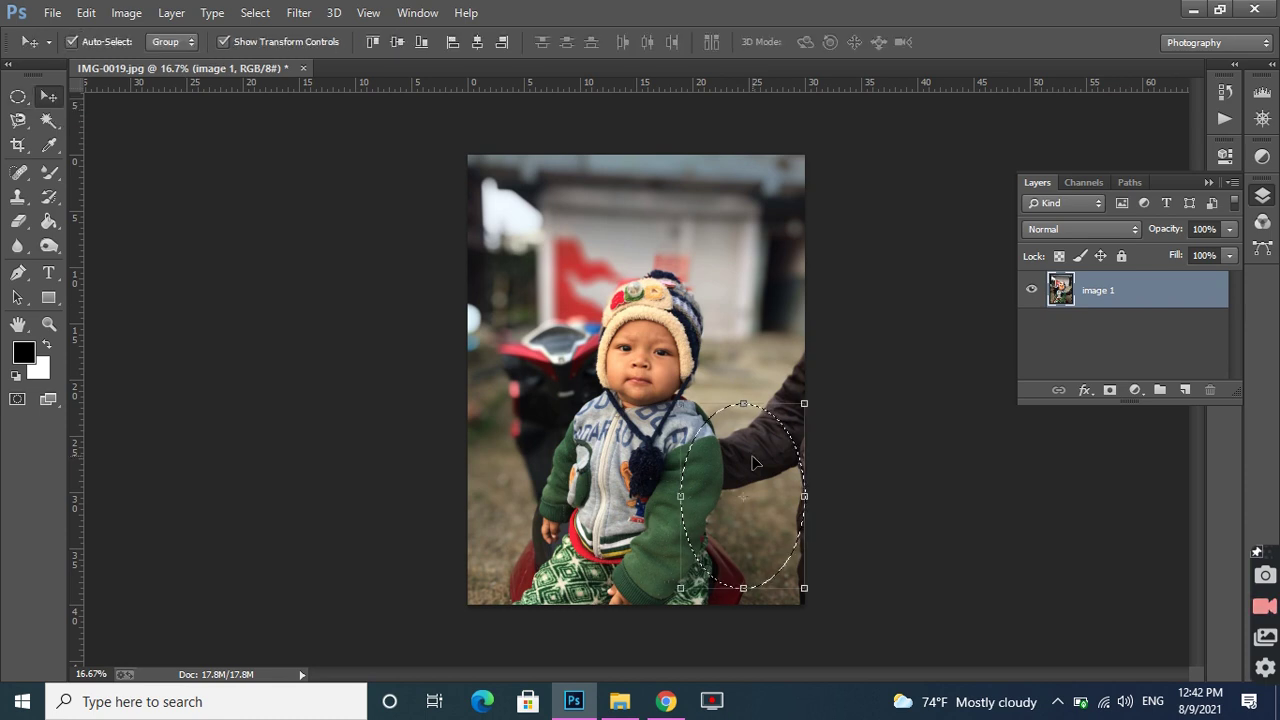
pyautogui.moveTo(755, 462); pyautogui.dragTo(455, 320)
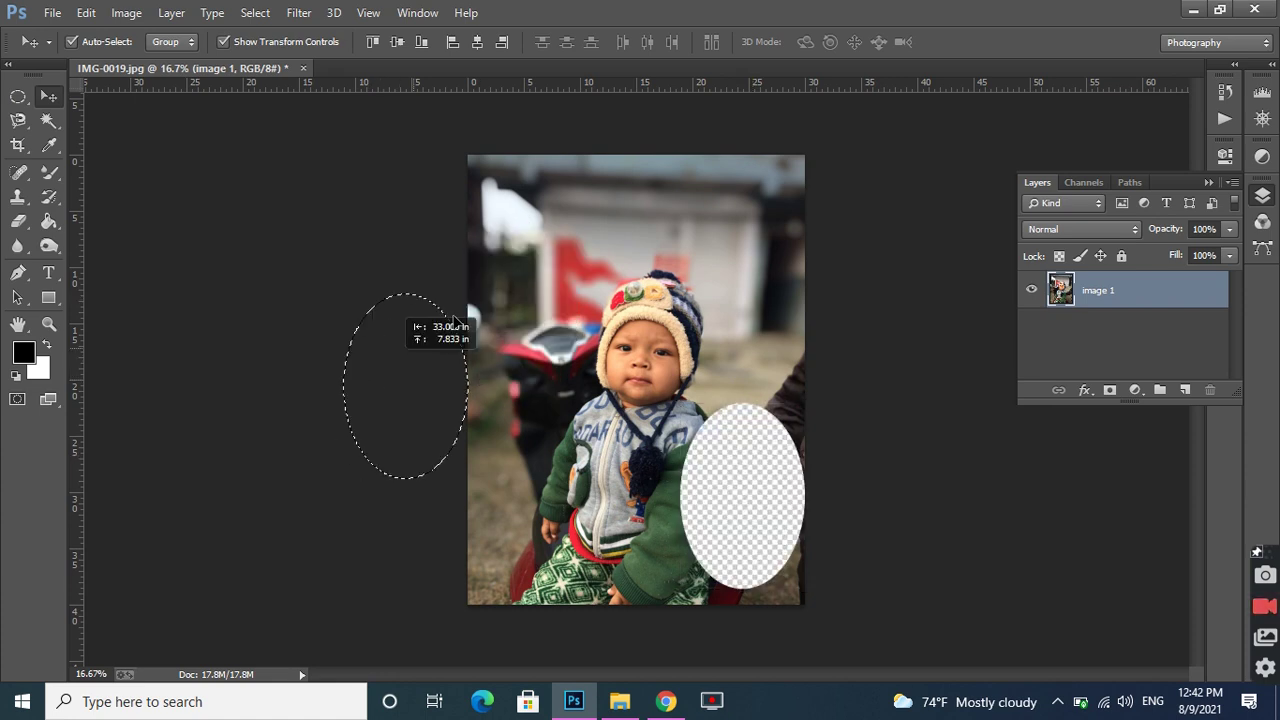
pyautogui.moveTo(455, 320); pyautogui.dragTo(650, 484)
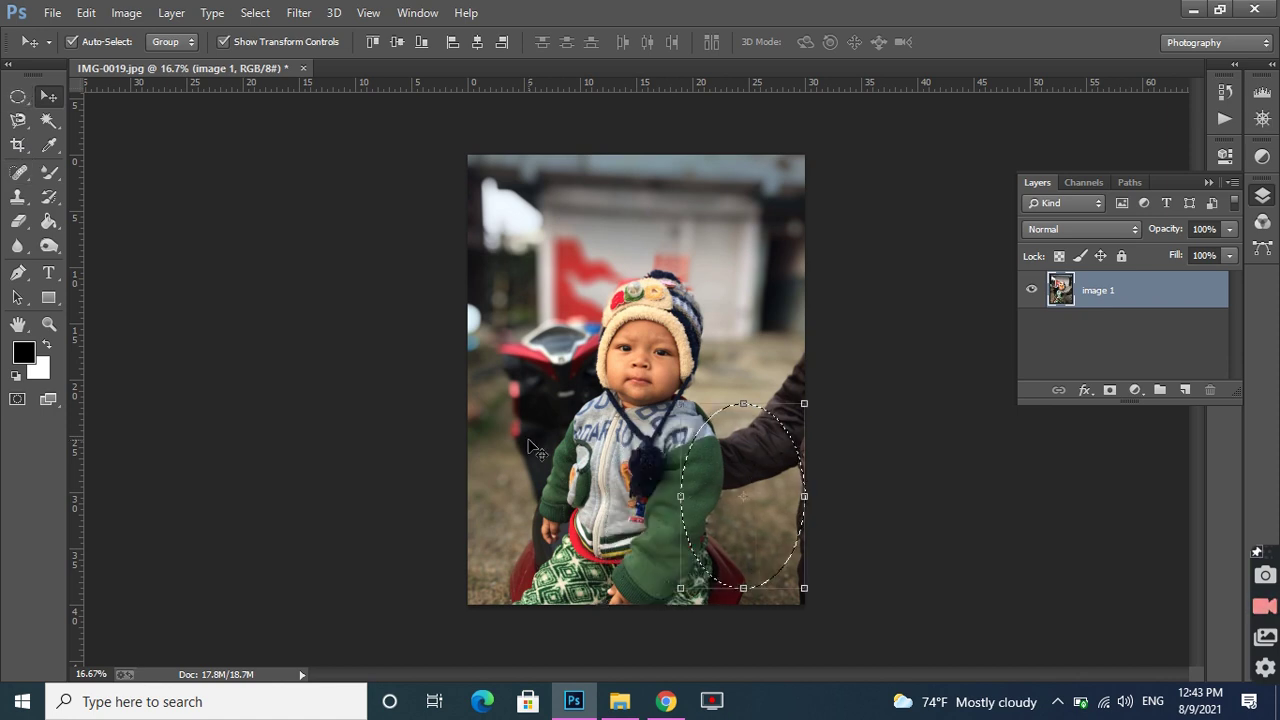
# Step: Undo the move of the elliptical piece and clear the selection
pyautogui.hotkey('ctrl', 'z')
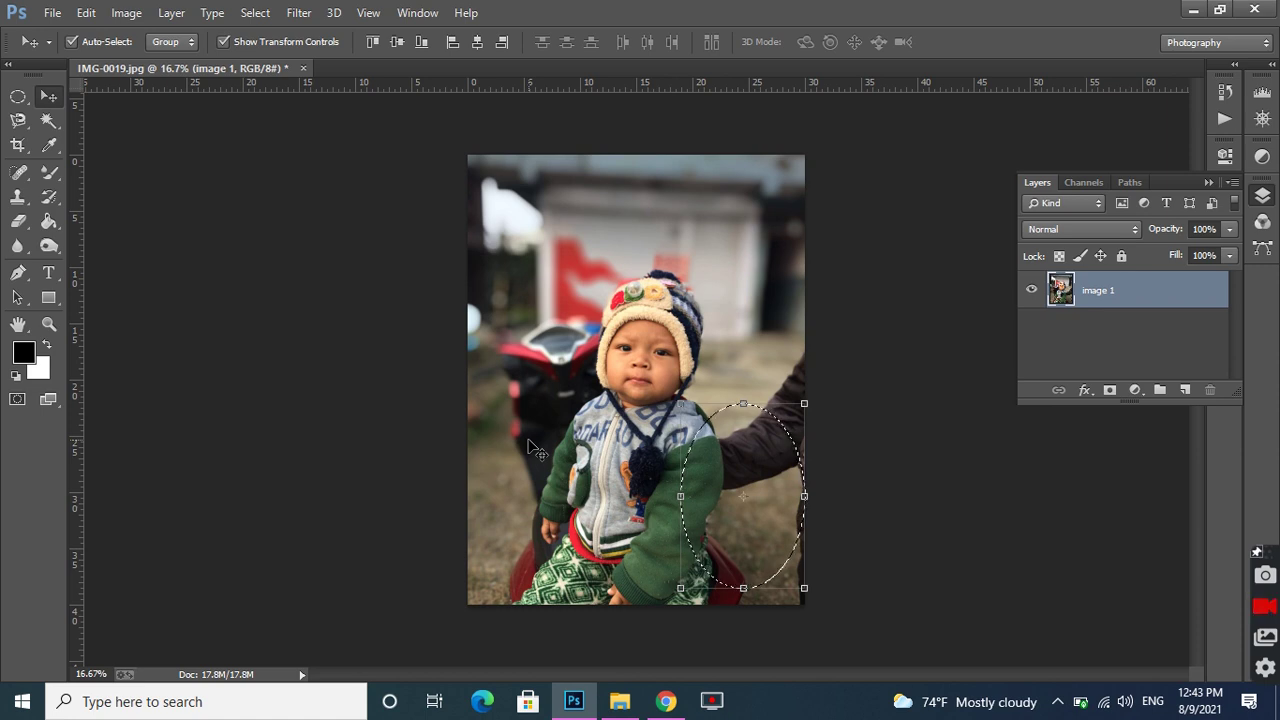
pyautogui.hotkey('ctrl', 'z')
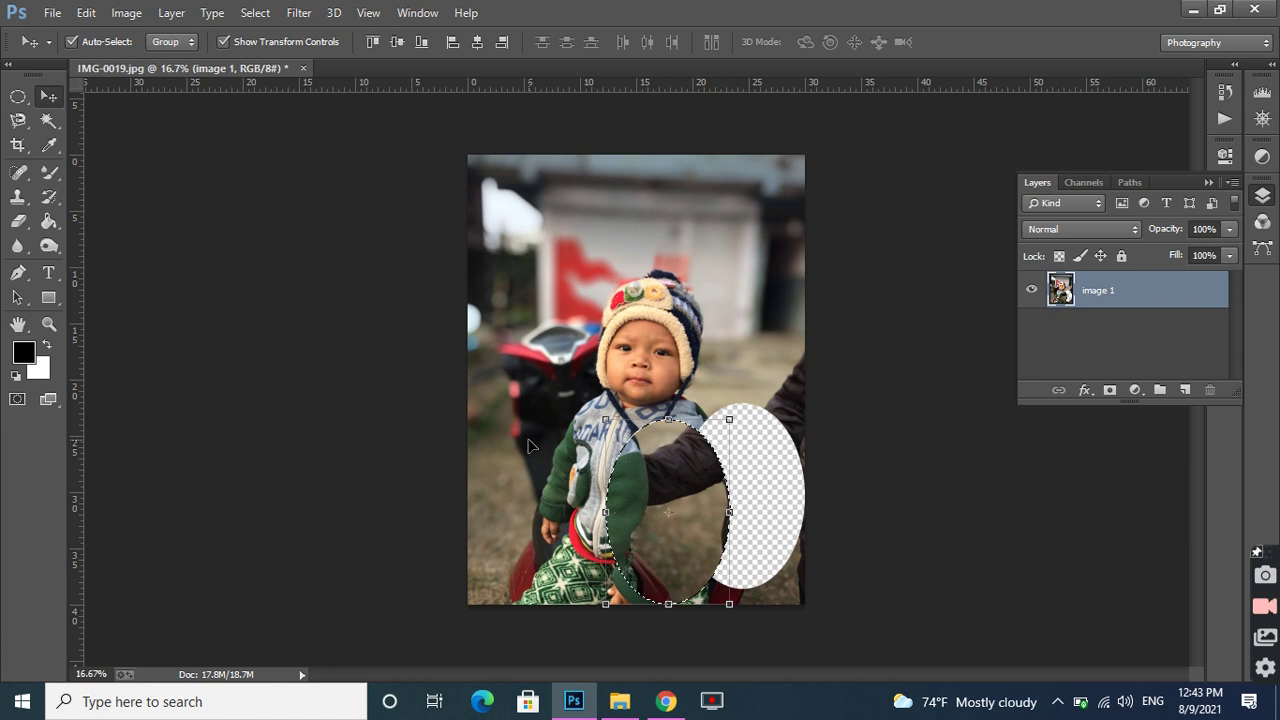
pyautogui.hotkey('ctrl', 'z')
pyautogui.hotkey('ctrl', 'd')
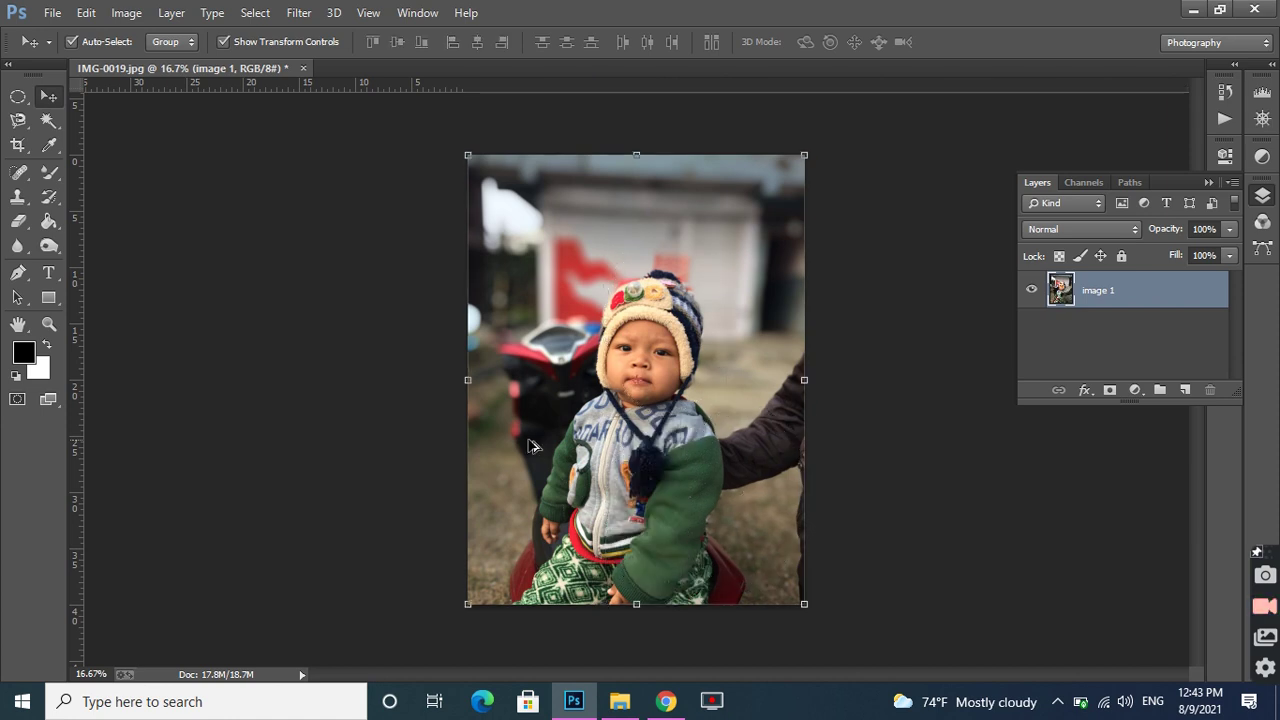
pyautogui.hotkey('ctrl', 'z')
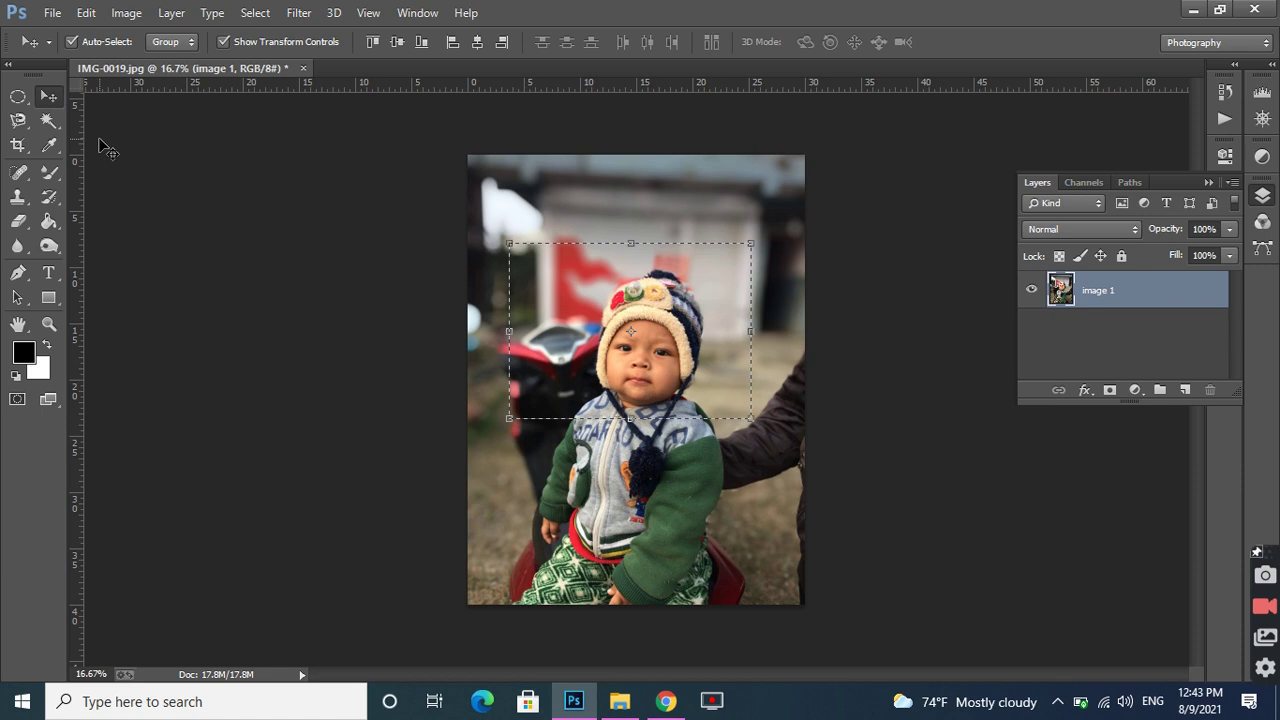
pyautogui.hotkey('ctrl', 'd')
# Step: Draw a tall elliptical selection with the Elliptical Marquee tool over the background at the photo's upper left
pyautogui.click(18, 99)
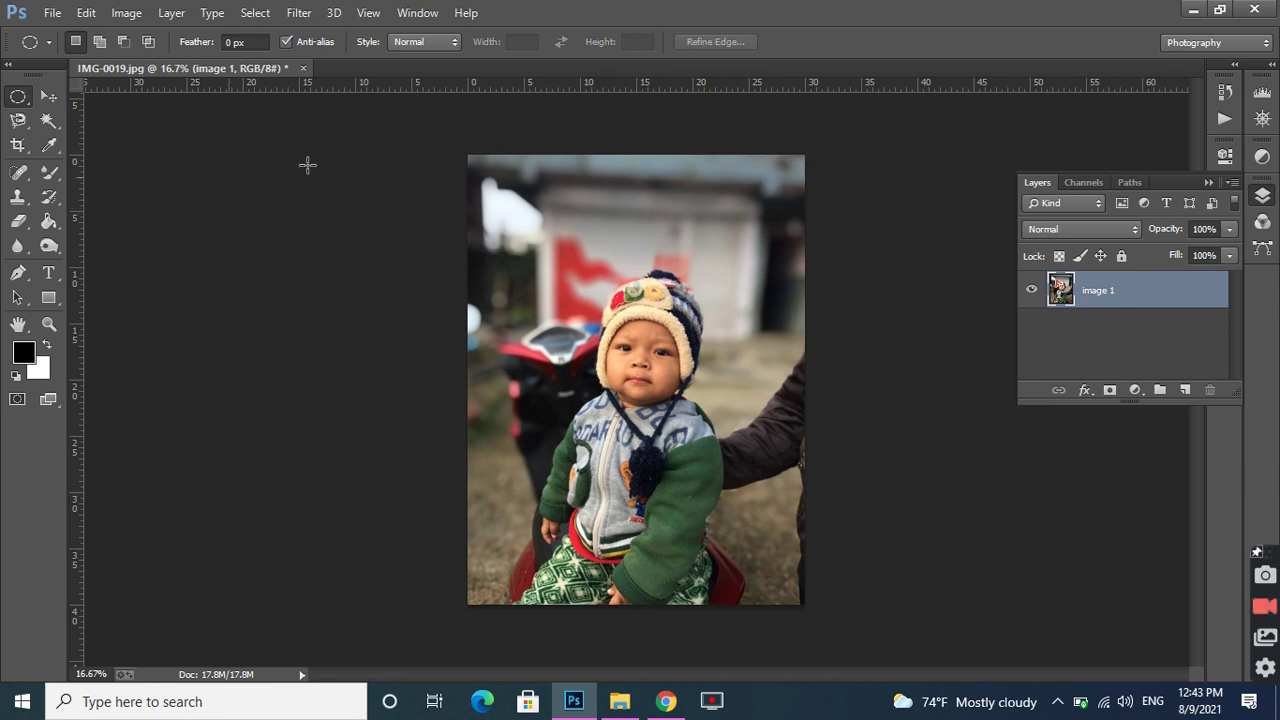
pyautogui.moveTo(505, 178); pyautogui.dragTo(533, 201)
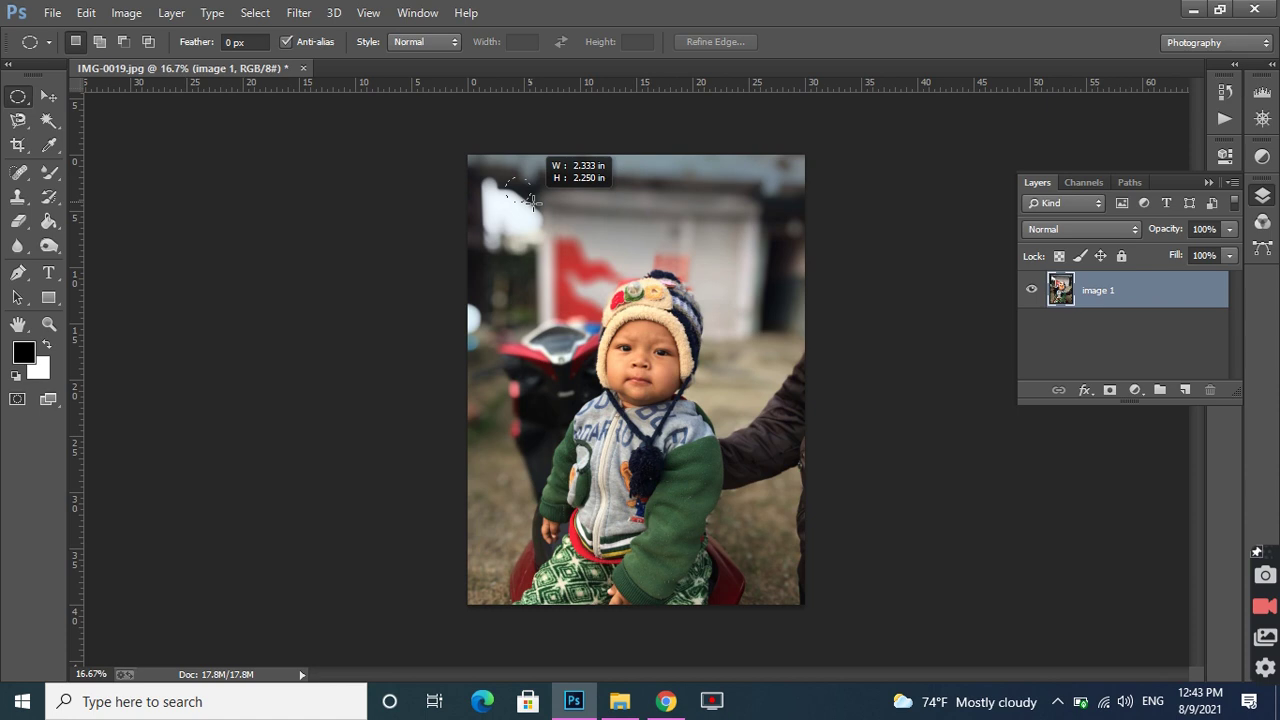
pyautogui.moveTo(533, 201); pyautogui.dragTo(610, 366)
# Step: Switch to the Rectangular Marquee tool and clear the elliptical selection
pyautogui.rightClick(22, 98)
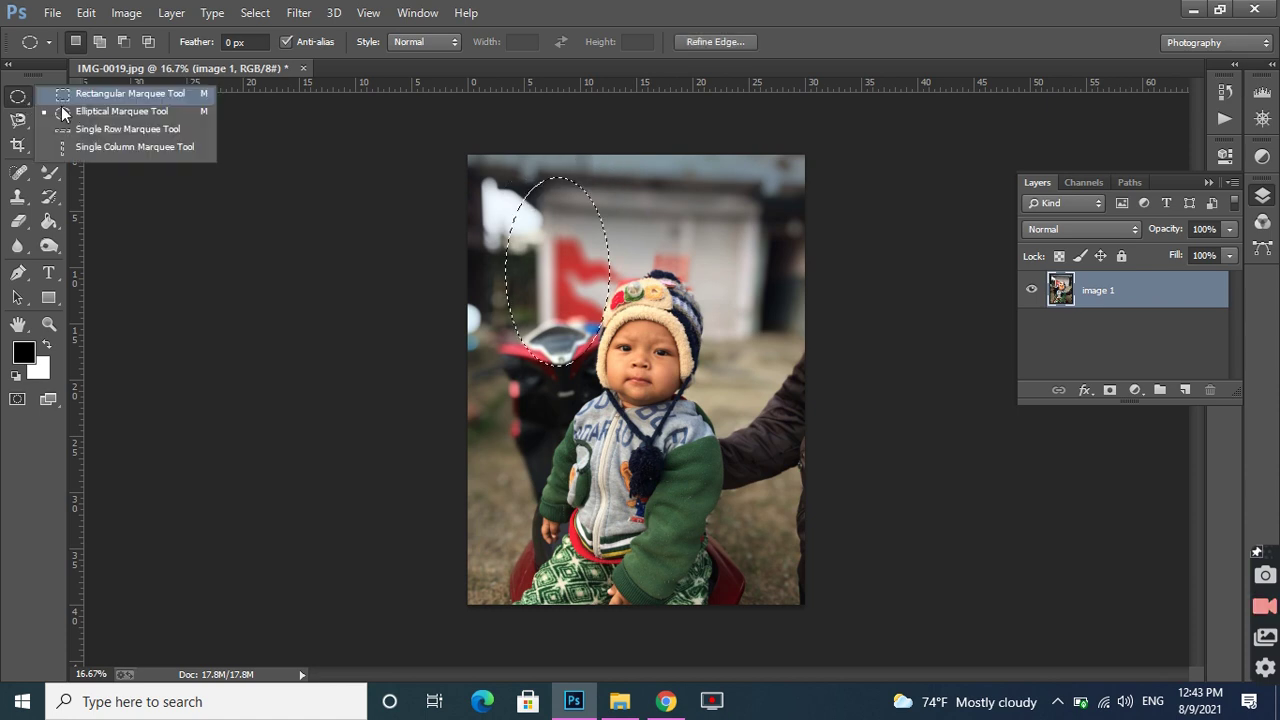
pyautogui.click(64, 94)
pyautogui.rightClick(18, 96)
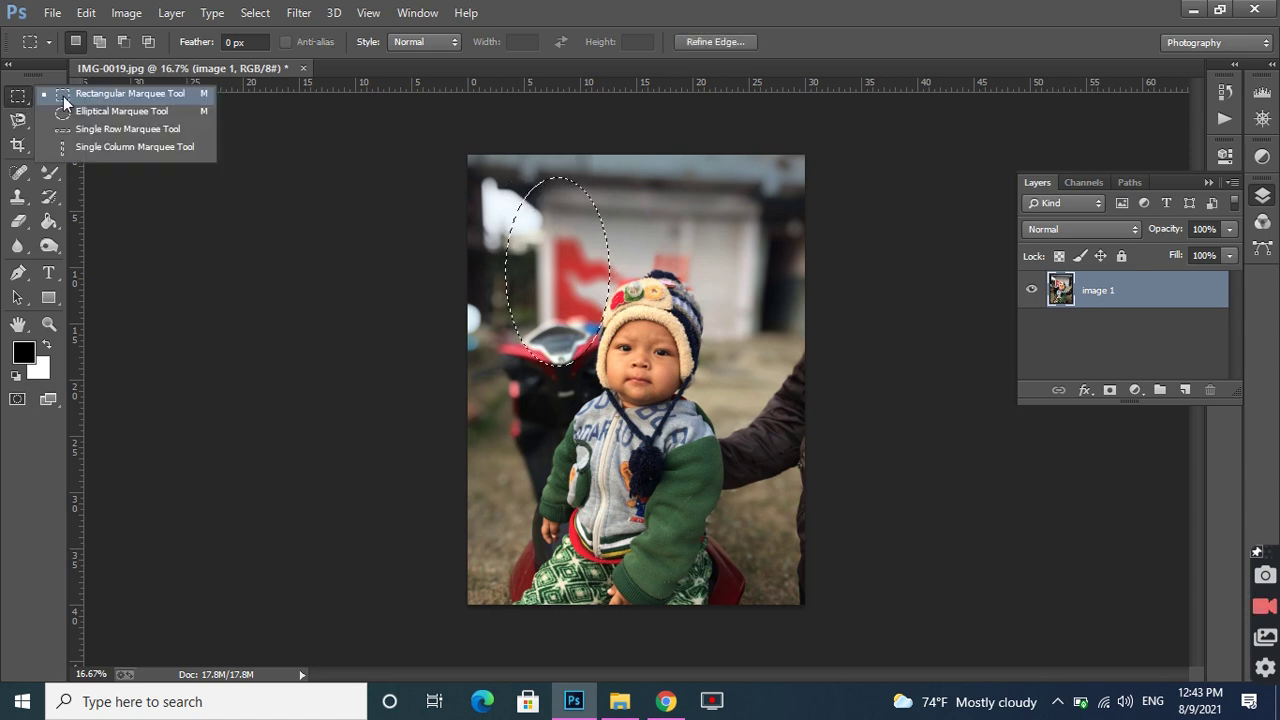
pyautogui.click(64, 98)
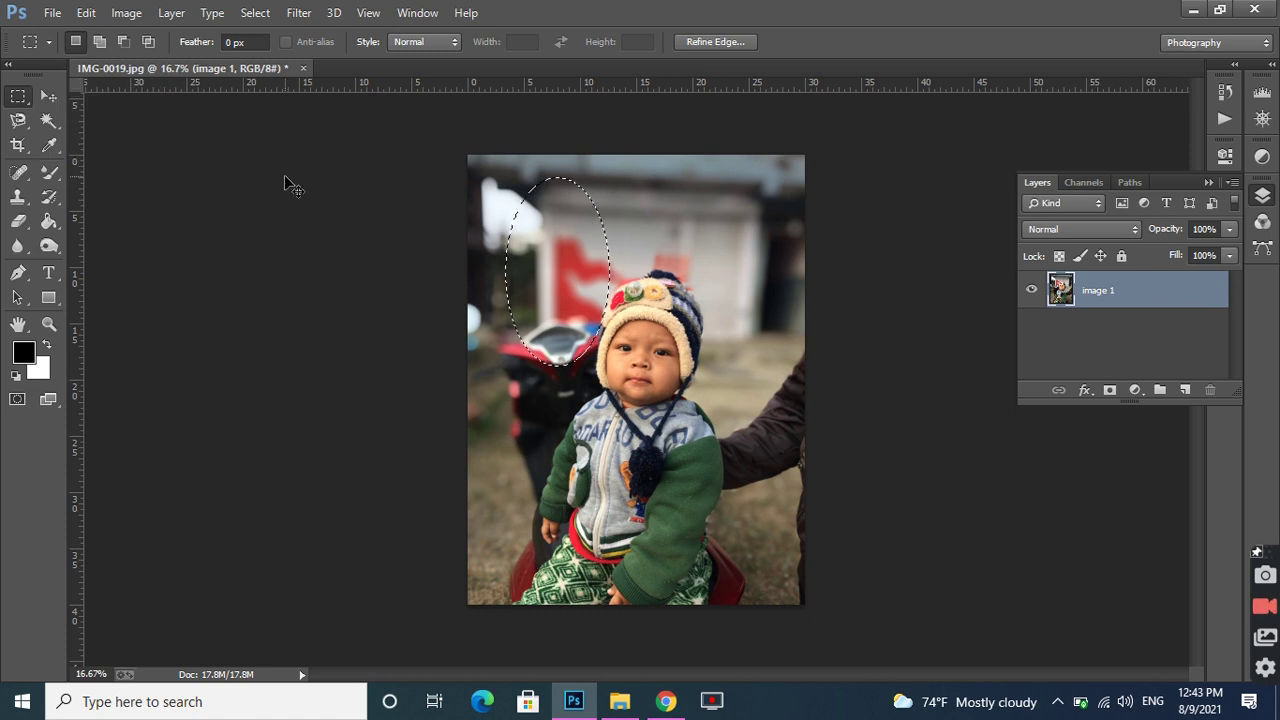
pyautogui.click(560, 283)
# Step: Select a single row across the child's chest with the Single Row Marquee tool and clear that selection
pyautogui.rightClick(18, 96)
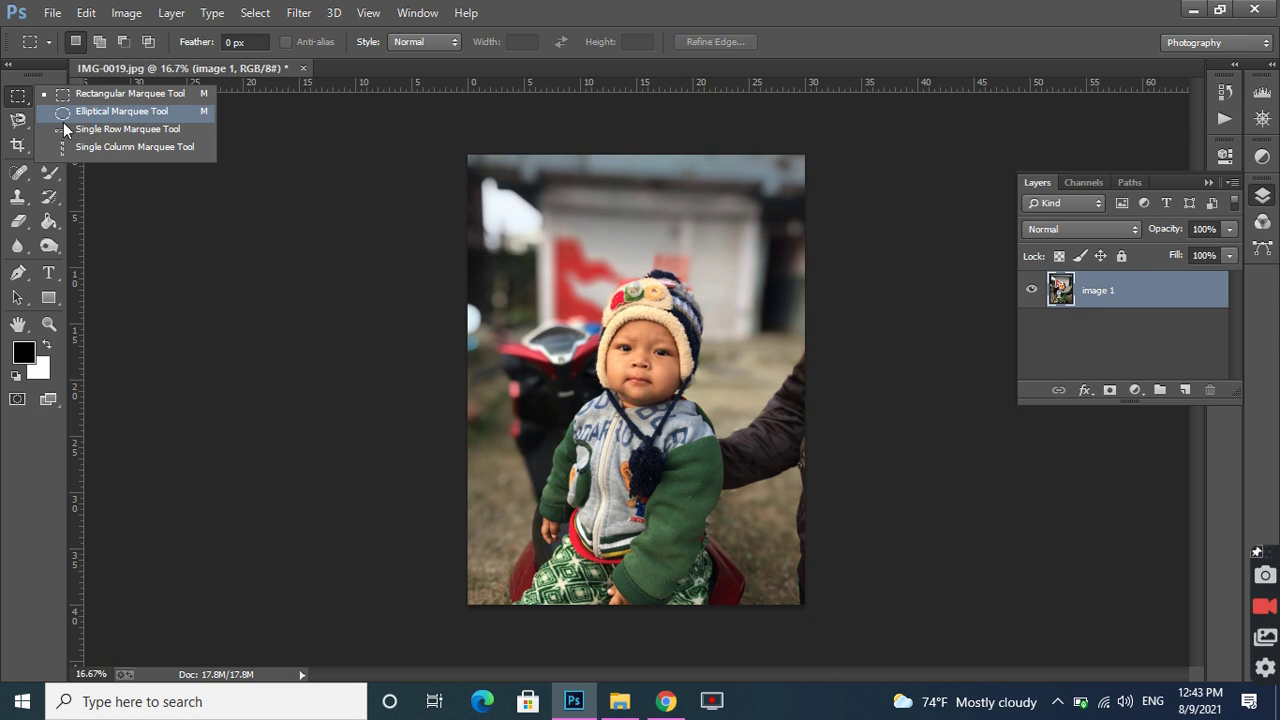
pyautogui.click(63, 126)
pyautogui.click(640, 425)
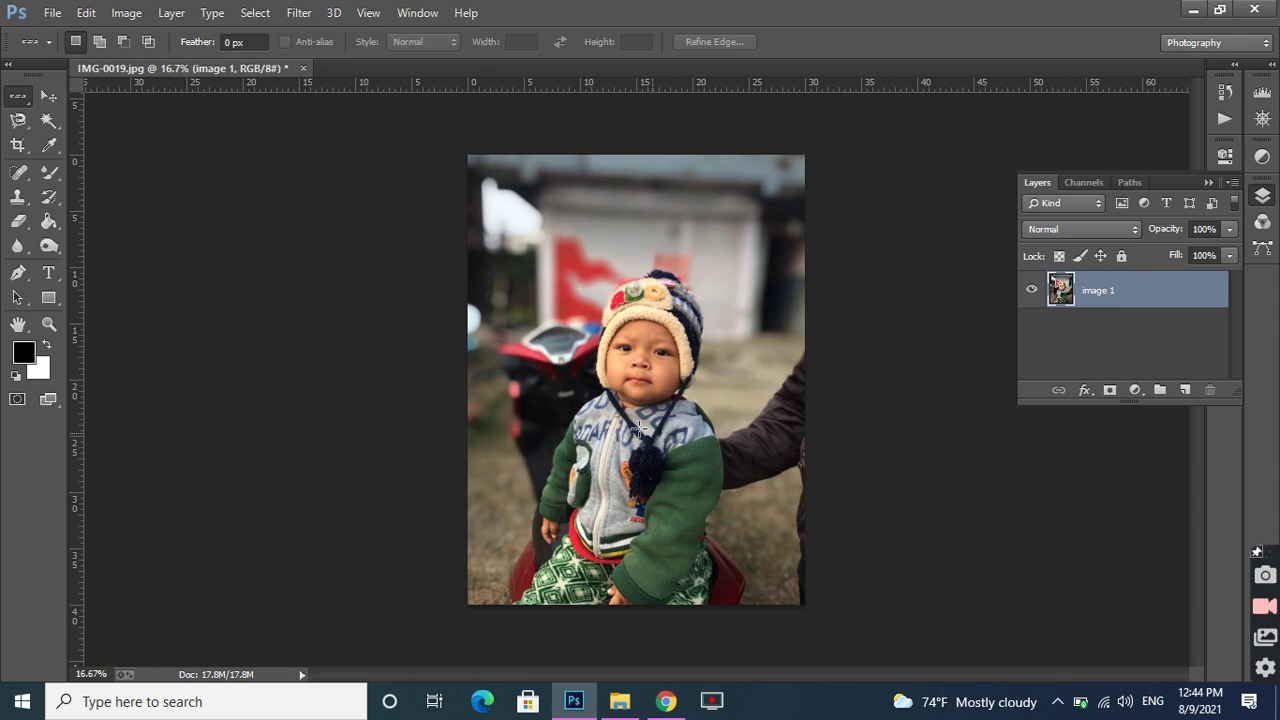
pyautogui.click(639, 430)
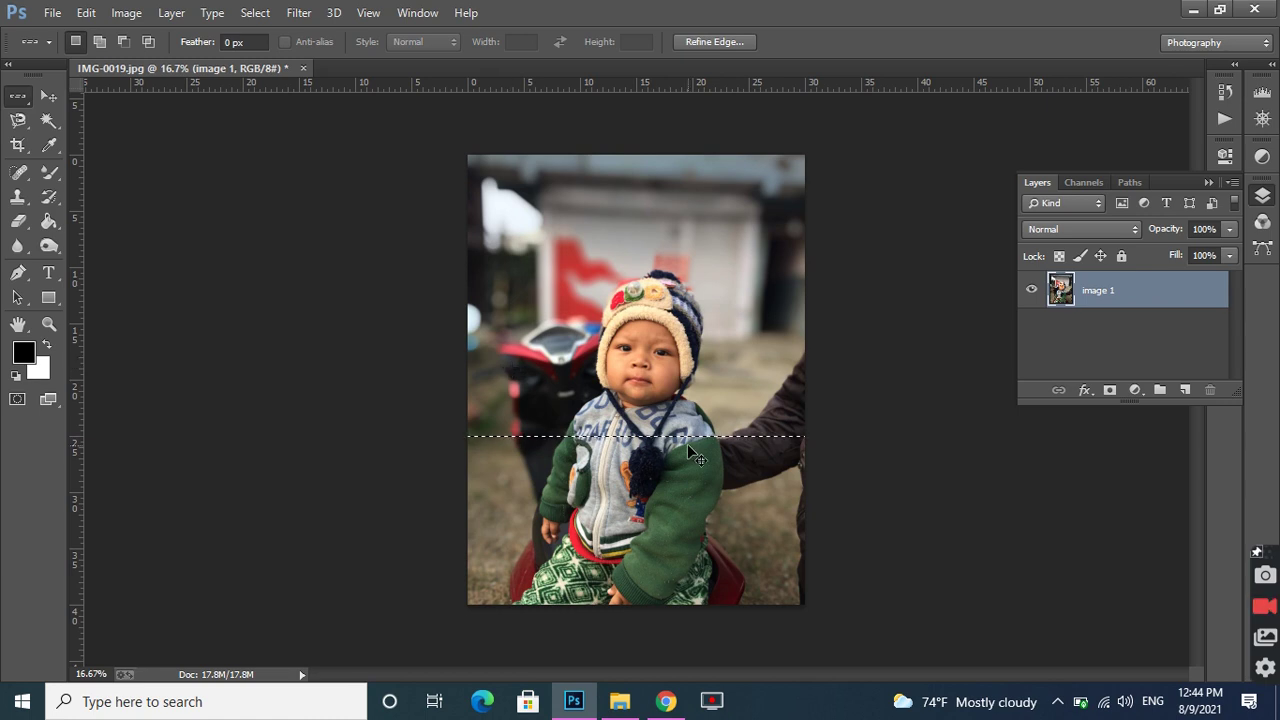
pyautogui.hotkey('ctrl', 'd')
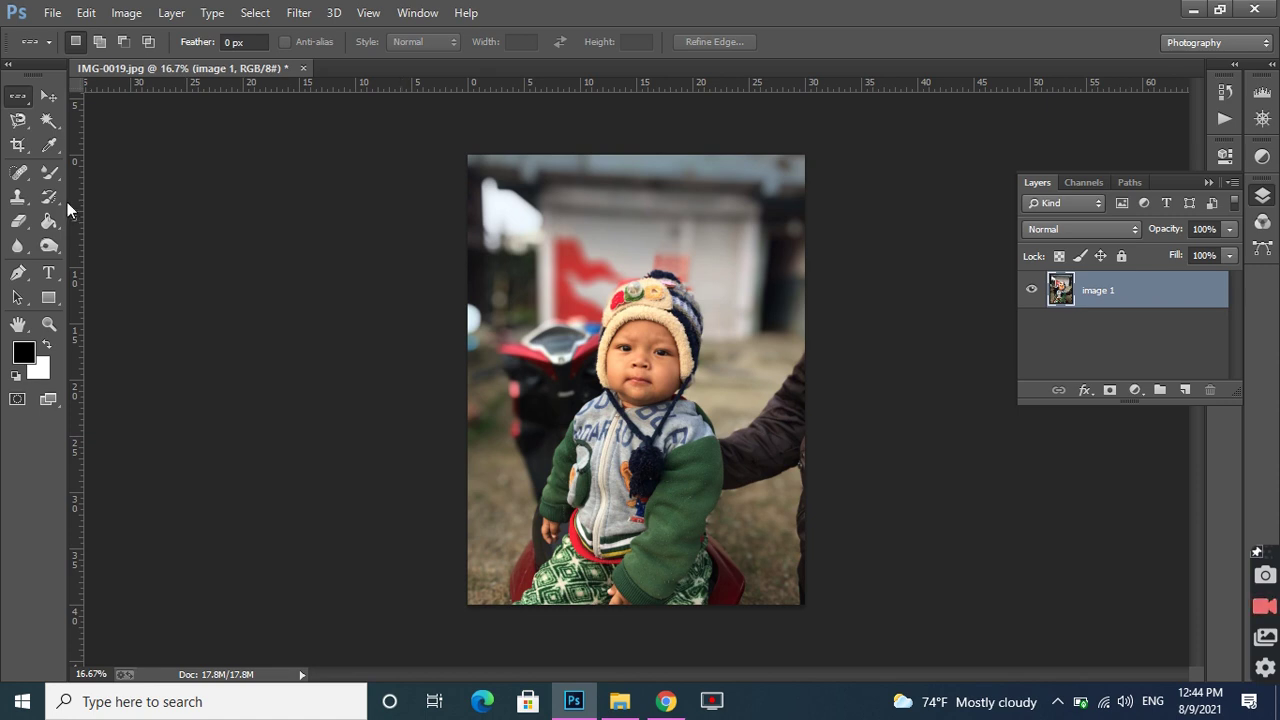
# Step: Switch from the Single Row Marquee tool back to the Rectangular Marquee tool
pyautogui.rightClick(20, 96)
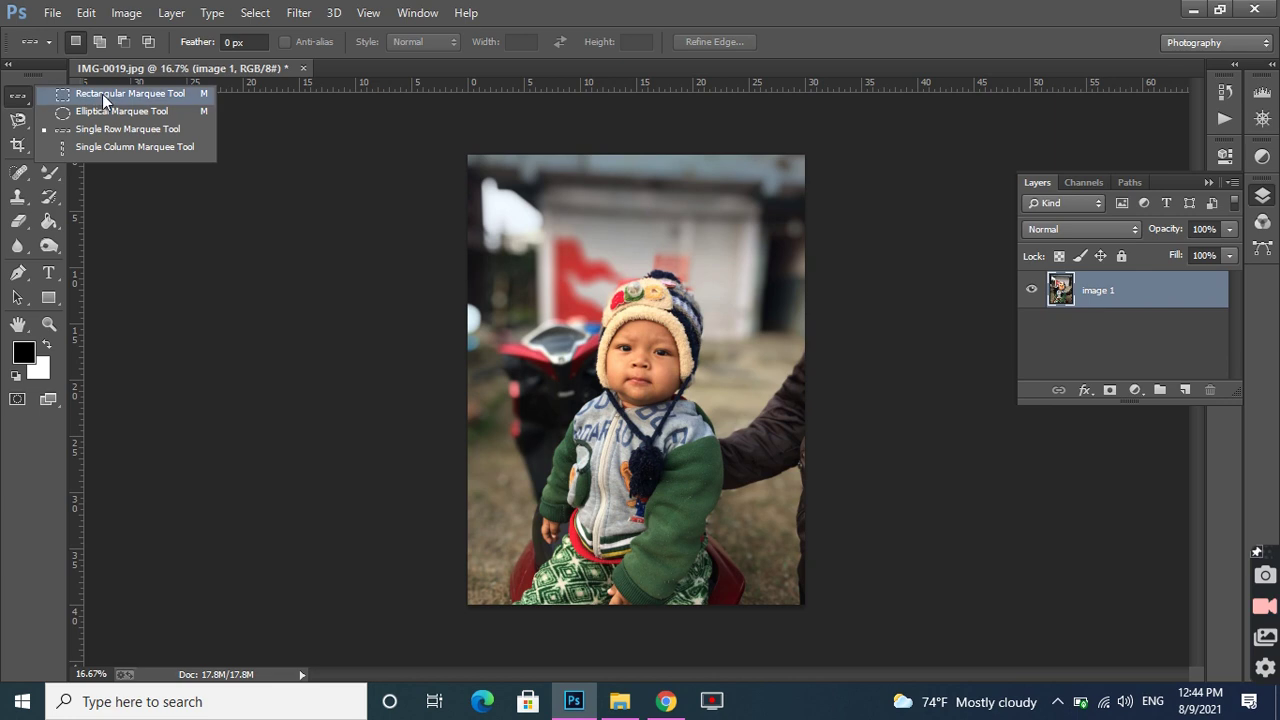
pyautogui.click(102, 94)
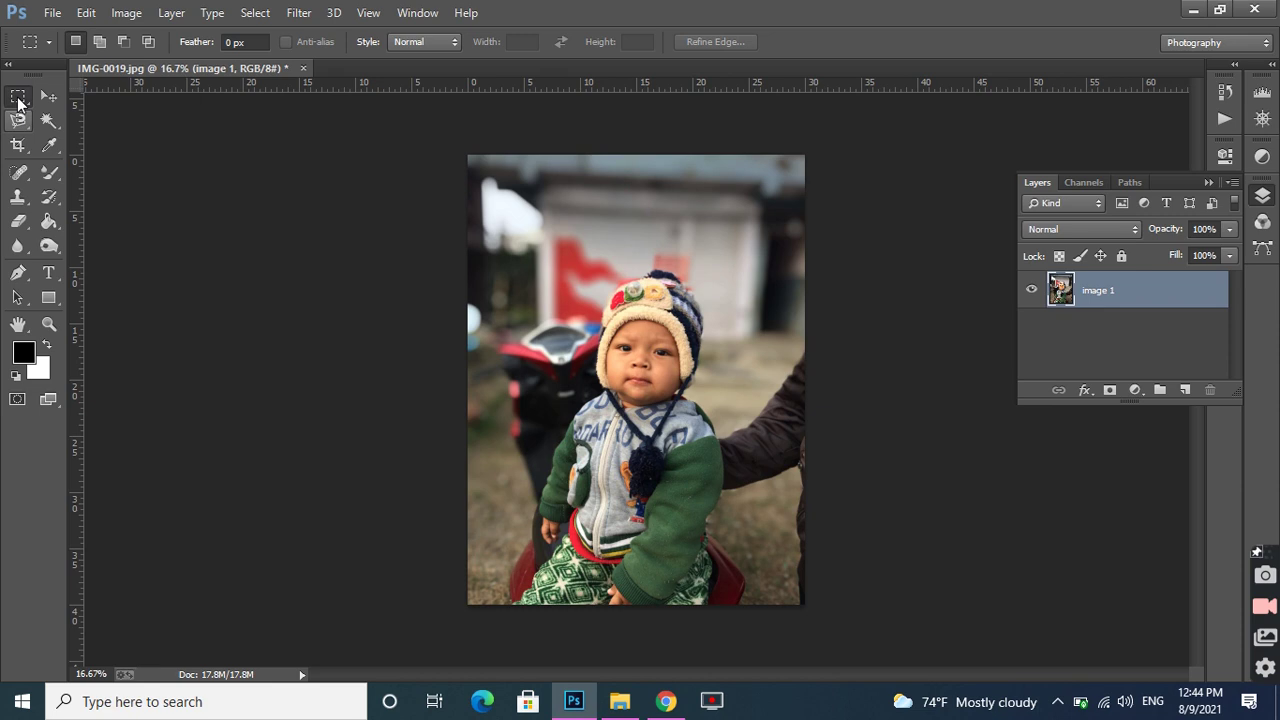
pyautogui.click(18, 100)
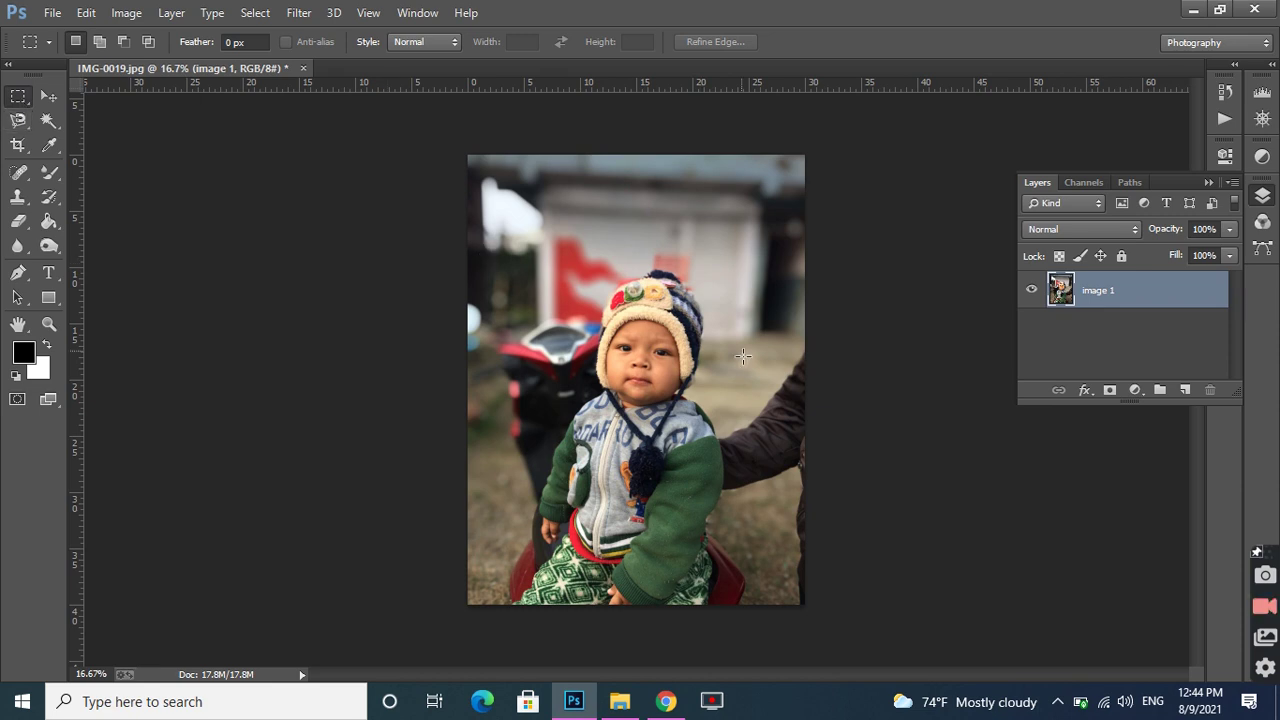